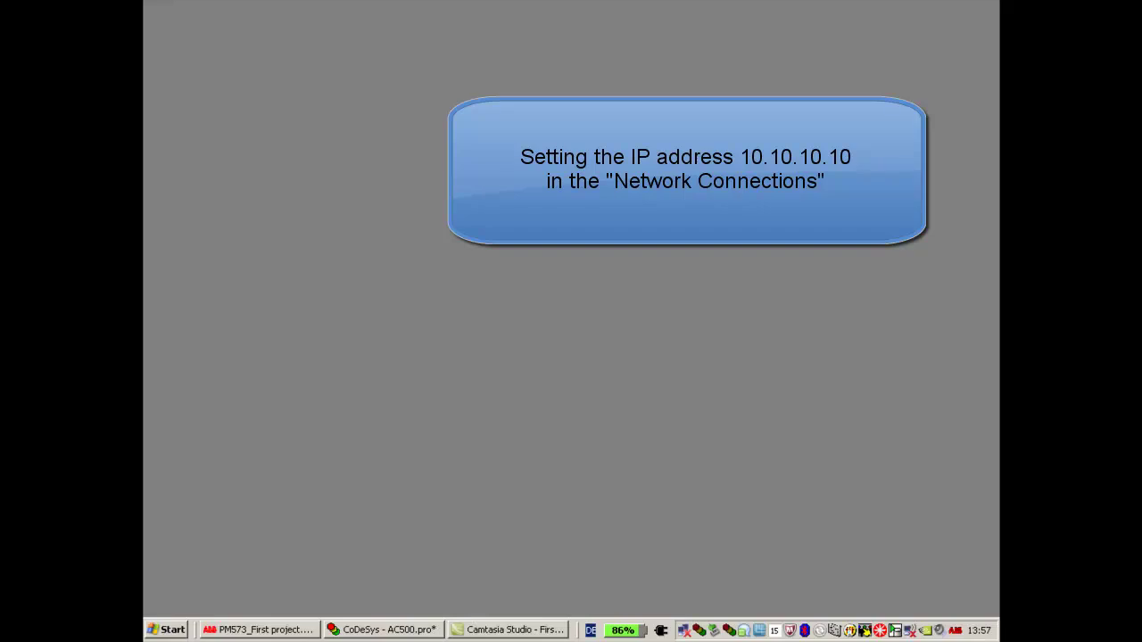
Step: Open the Internet Protocol (TCP/IP) properties of Local Area Connection 3 from Network Connections
left_click(174, 634)
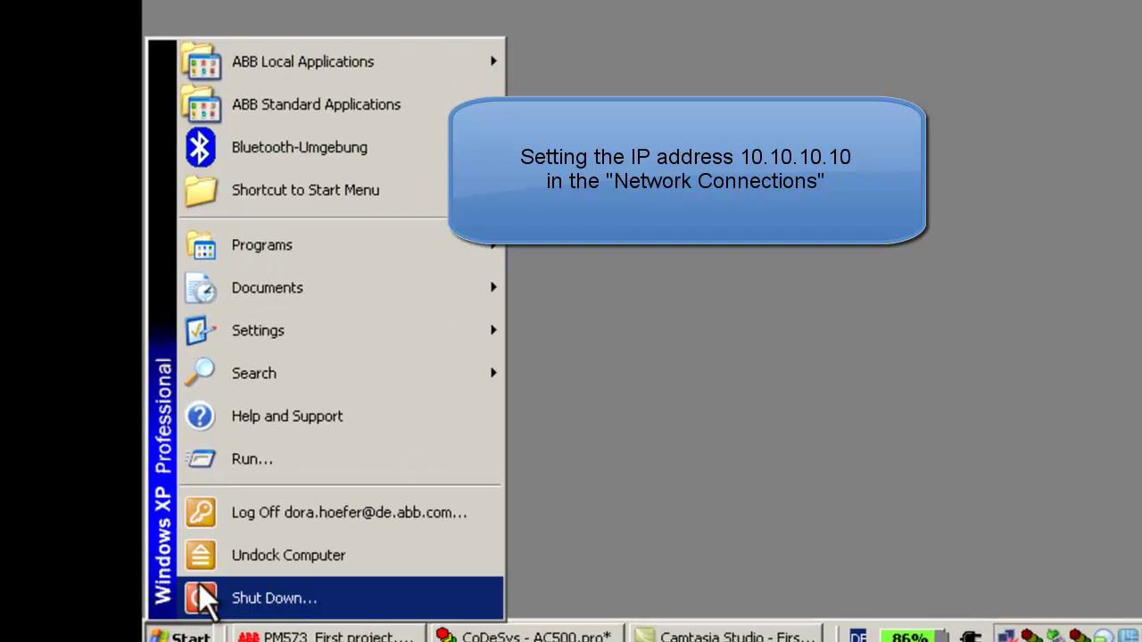
mouse_move(222, 379)
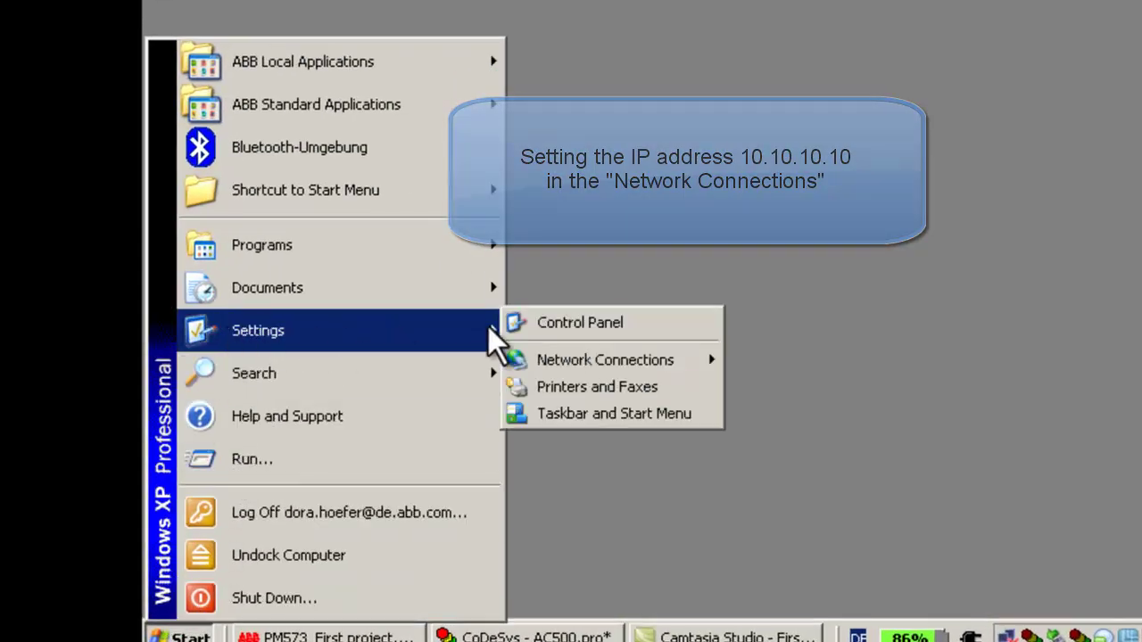
mouse_move(572, 364)
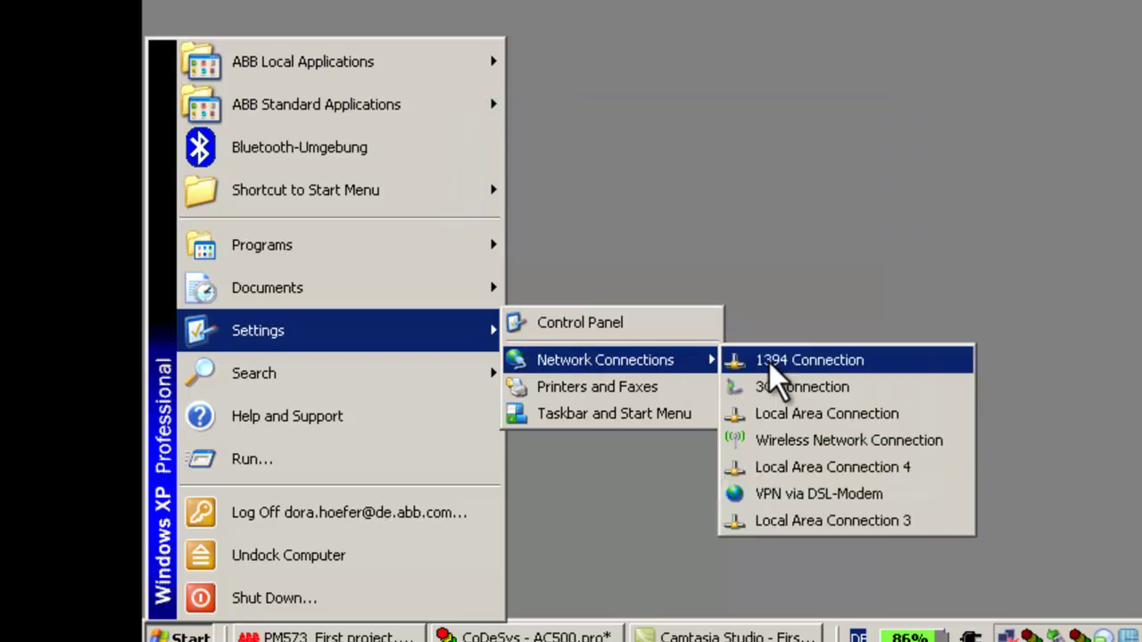
left_click(773, 526)
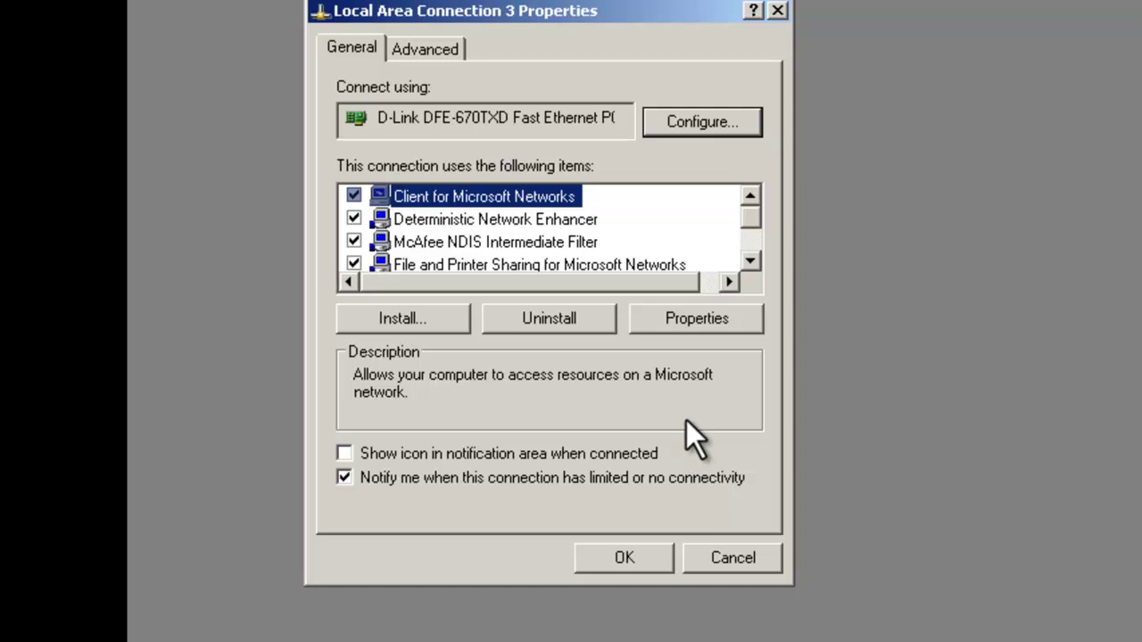
left_click_drag(752, 212, 752, 242)
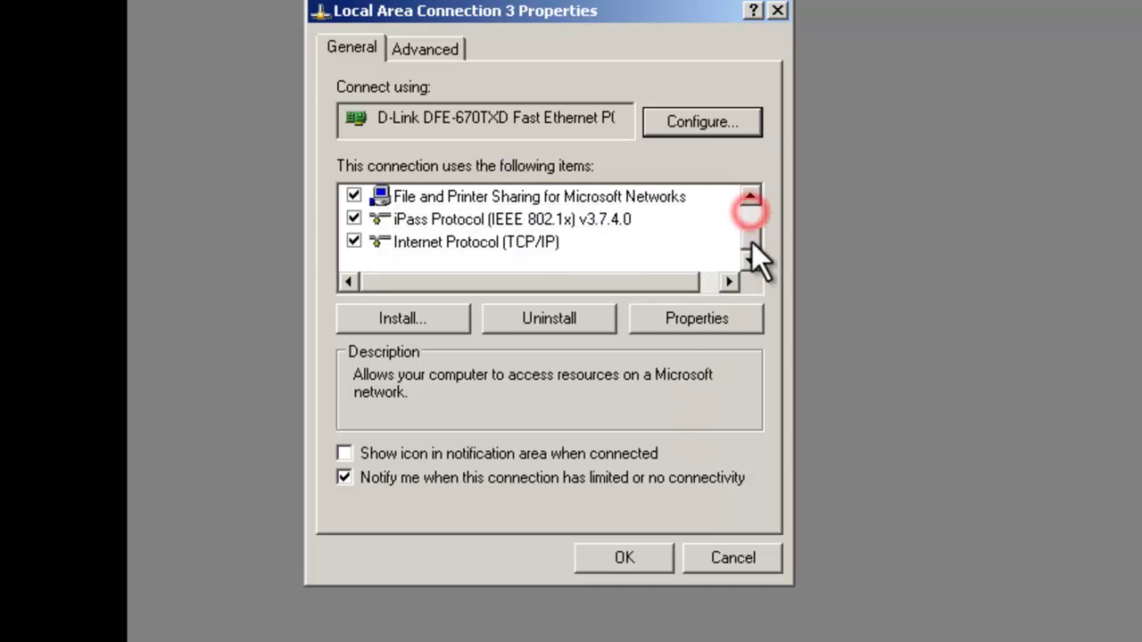
left_click(536, 244)
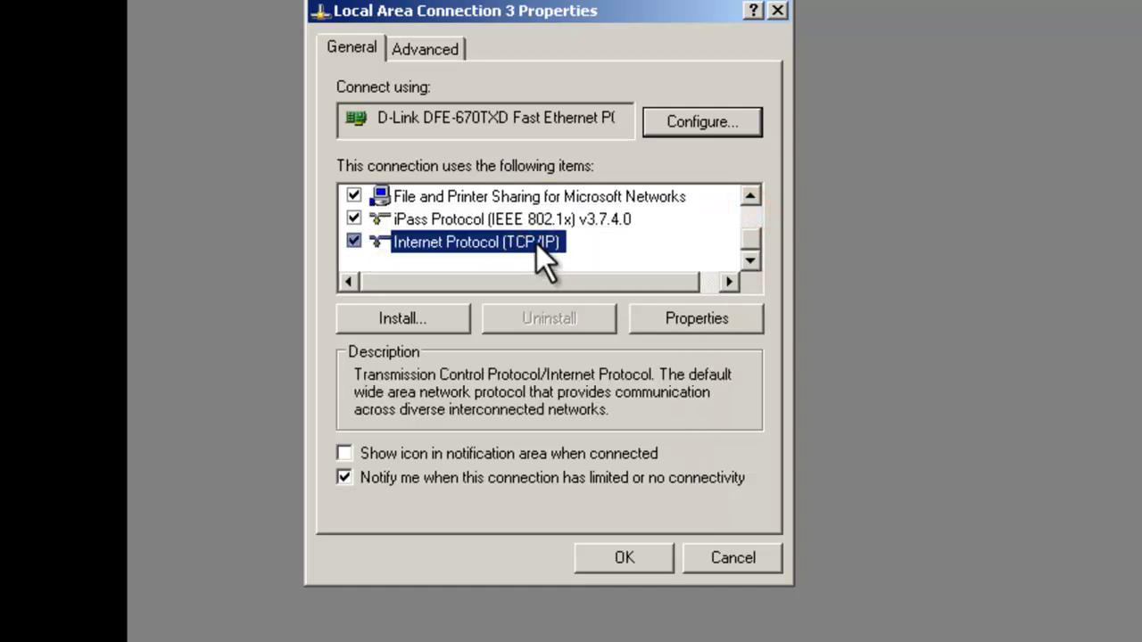
left_click(675, 323)
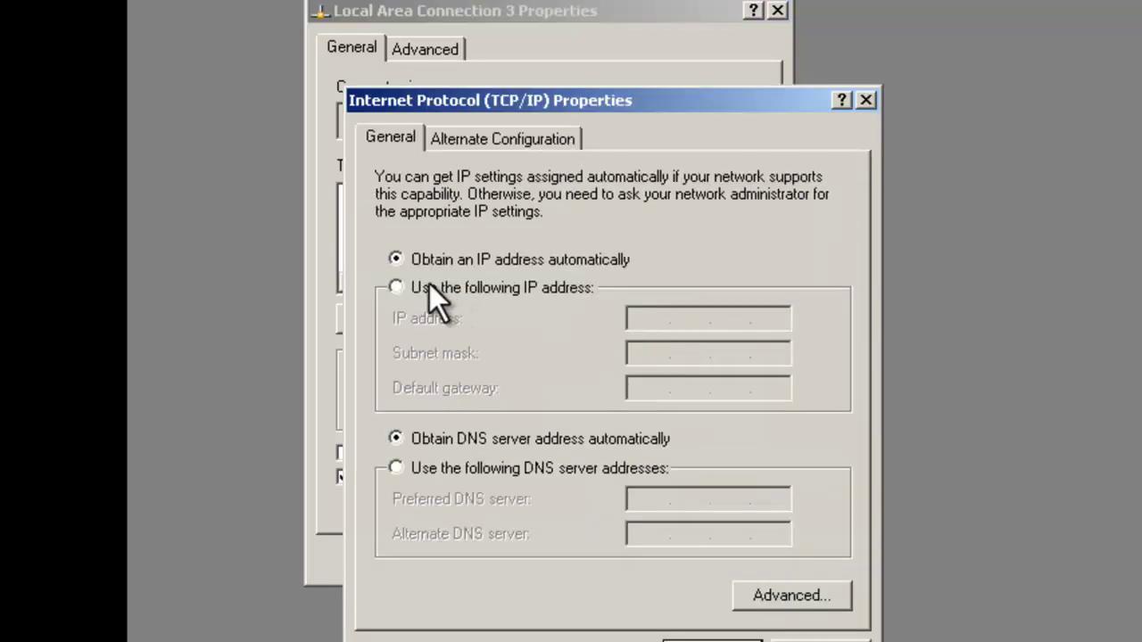
Step: Assign static IP 10.10.10.10 with mask 255.255.255.0, then confirm and close the connection properties
left_click(395, 287)
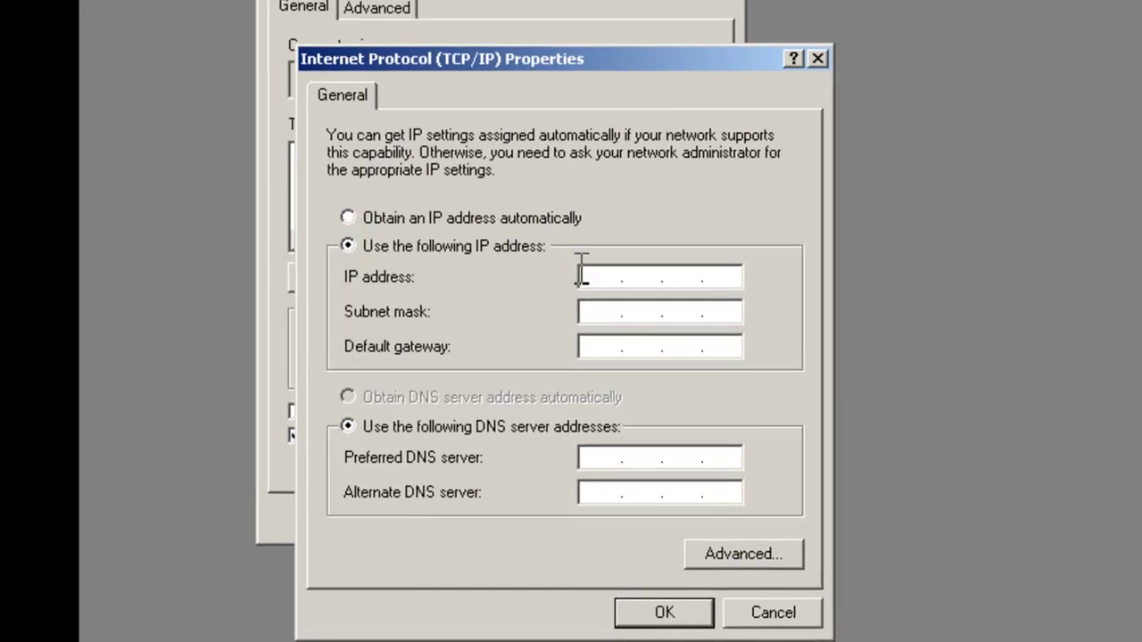
left_click(594, 276)
type("10 . . .")
left_click(651, 276)
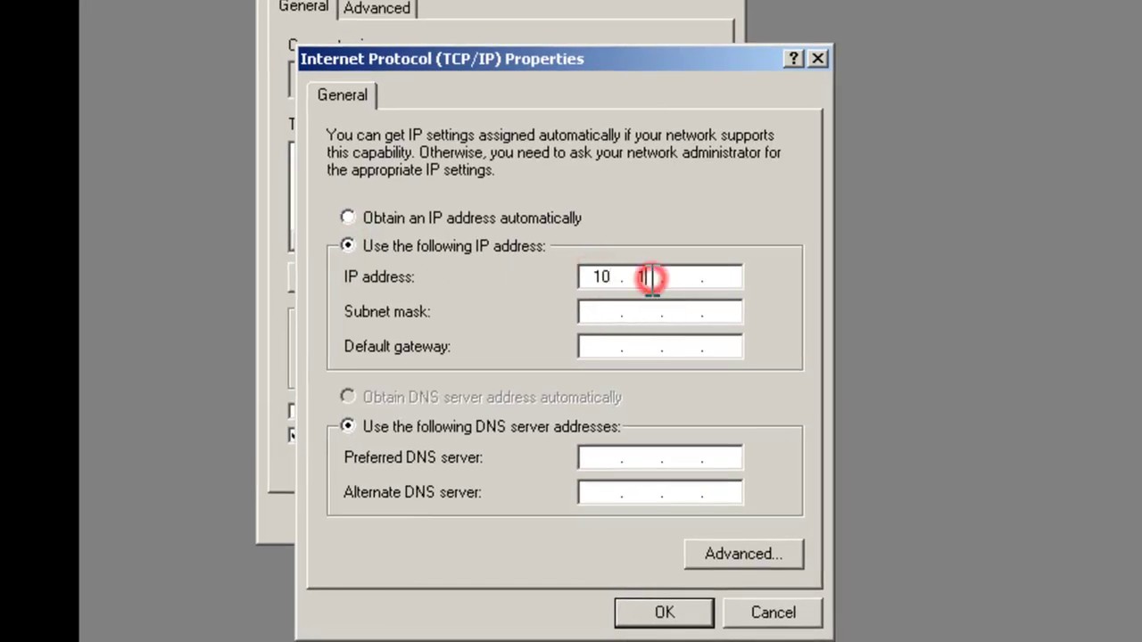
type("10.10.10")
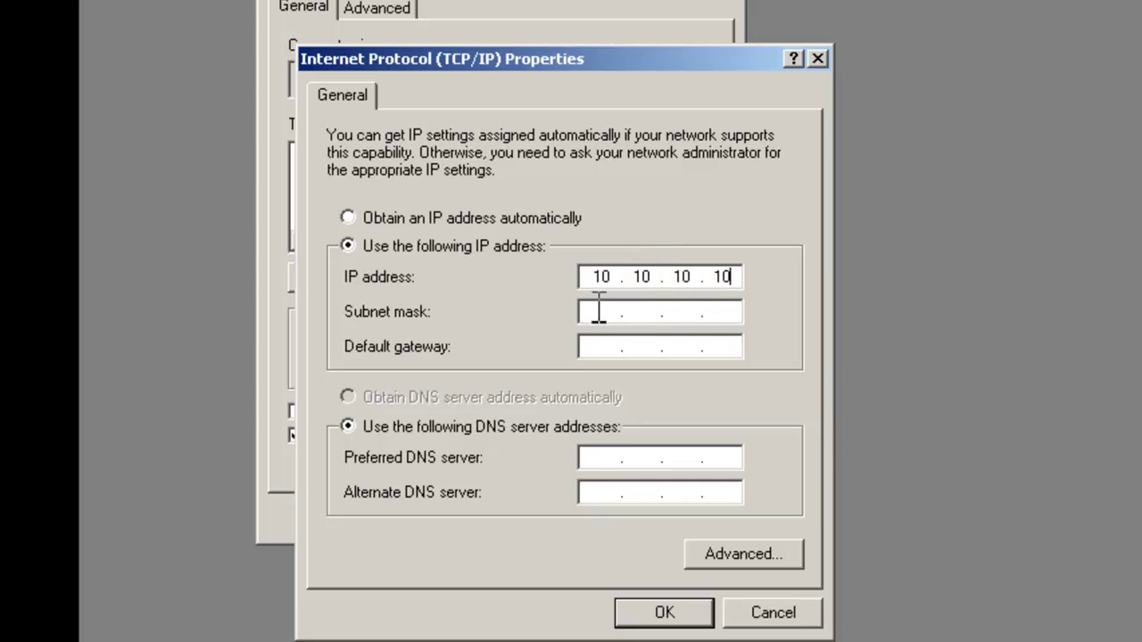
left_click(600, 312)
double_click(644, 311)
type("255.2")
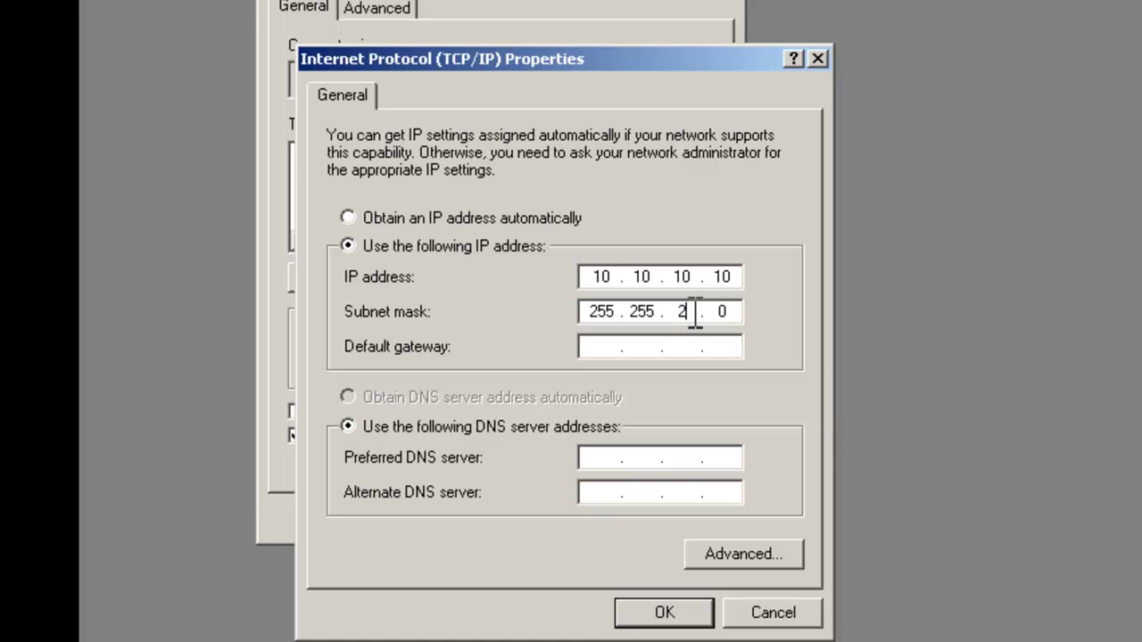
type("55")
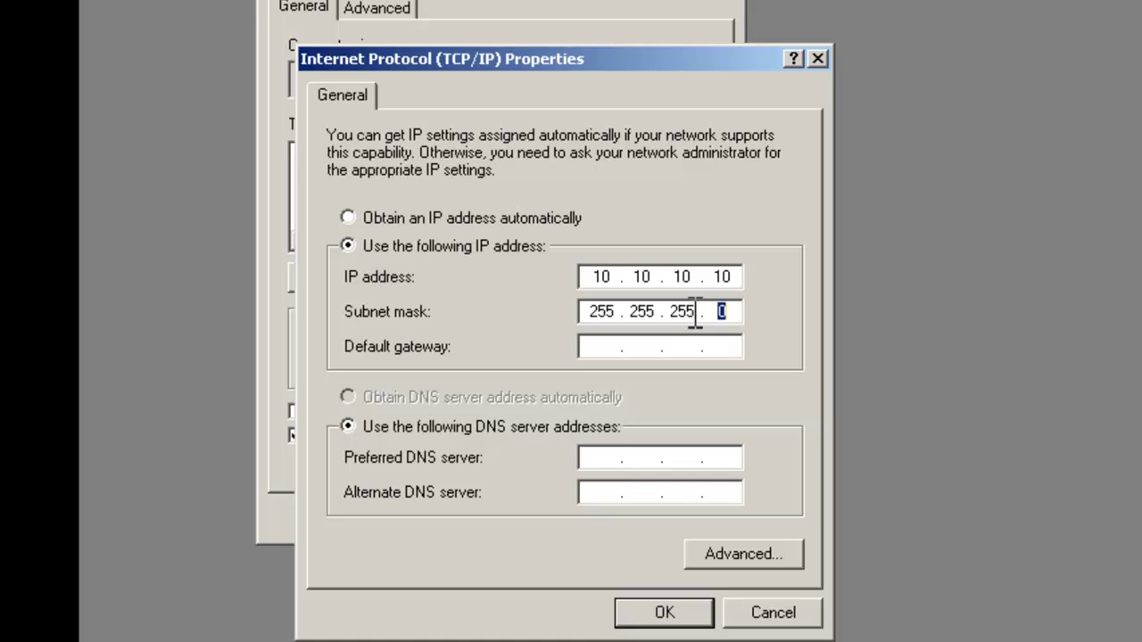
left_click(666, 612)
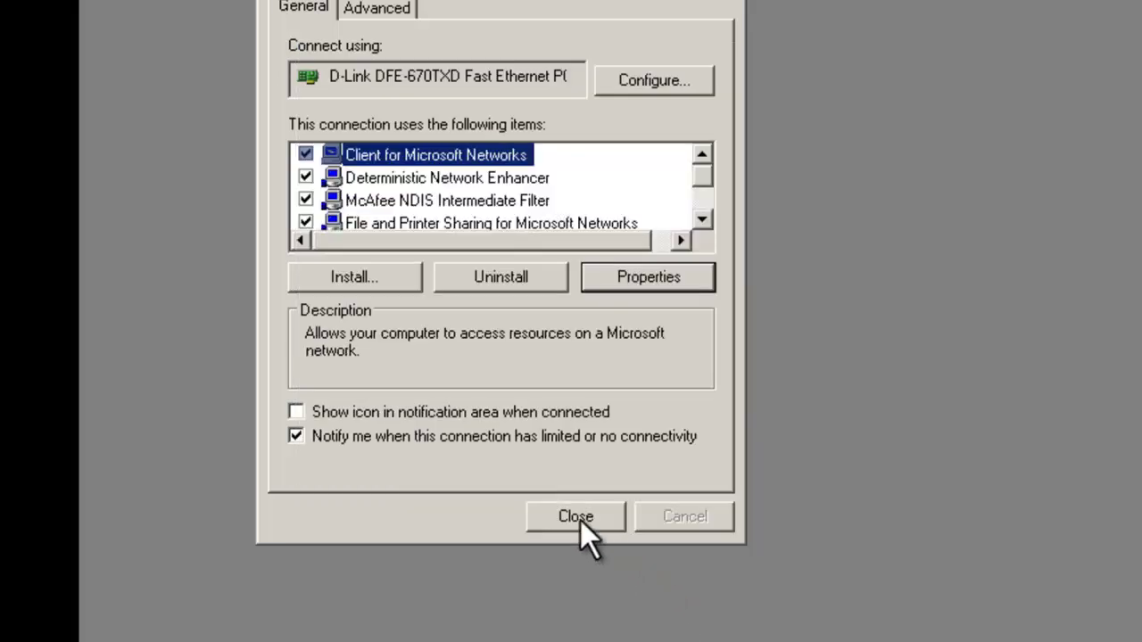
left_click(578, 515)
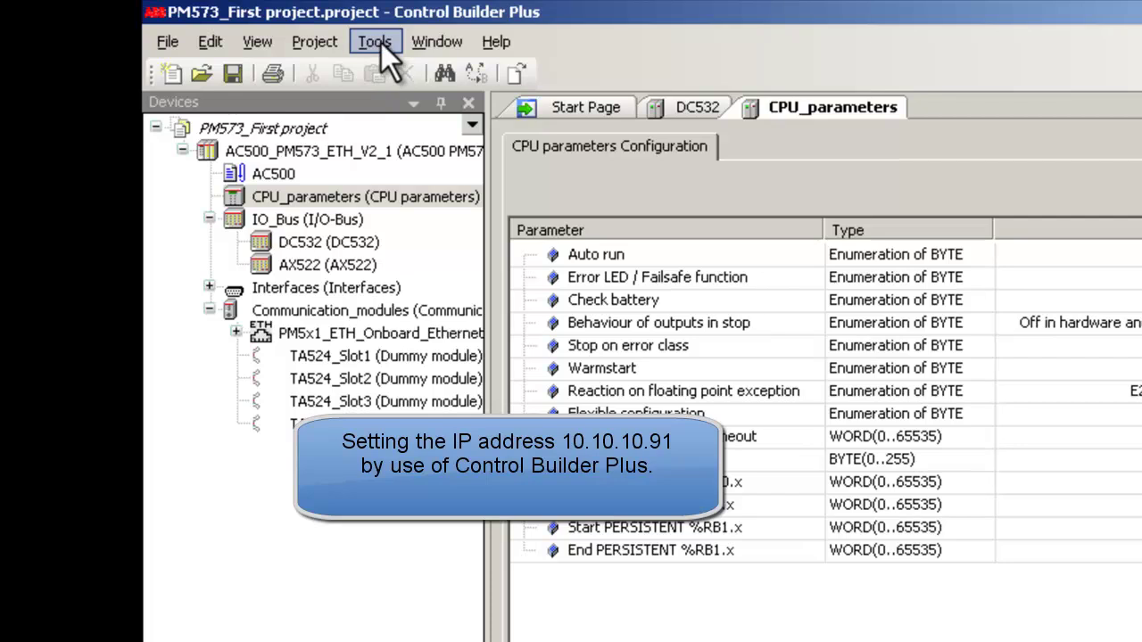
Step: Launch the IP config tool from Tools and scan, finding the PM573-ETH at 192.168.0.10
left_click(291, 27)
left_click(413, 68)
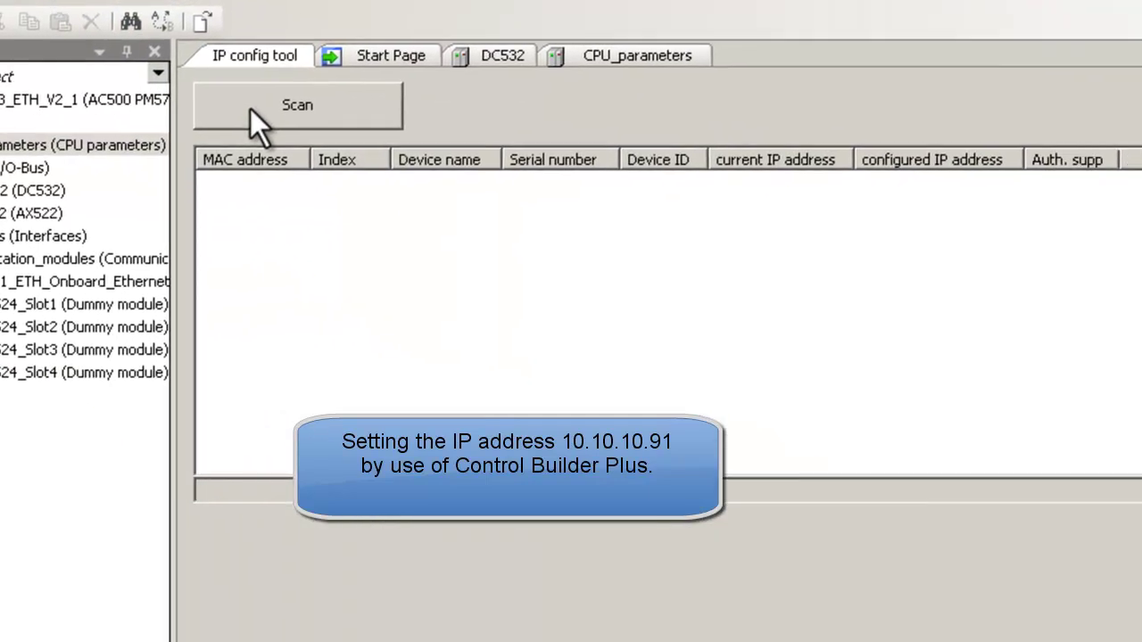
left_click(565, 161)
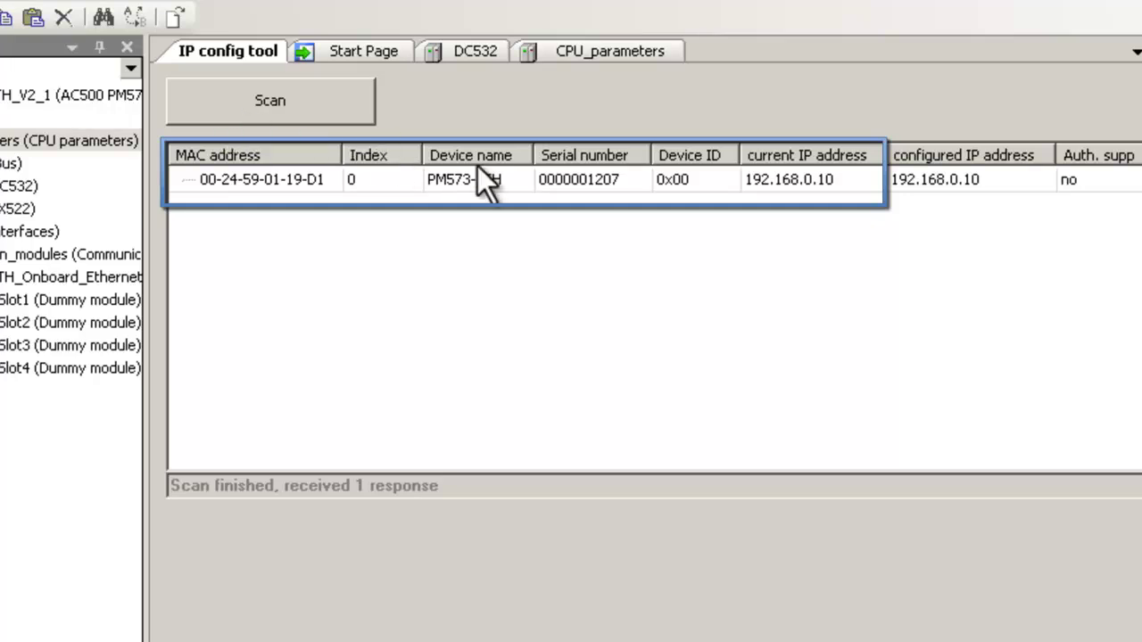
Step: Change the found PM573-ETH's IP to 10.10.10.91 and send the configuration, accepting the restart
left_click(751, 178)
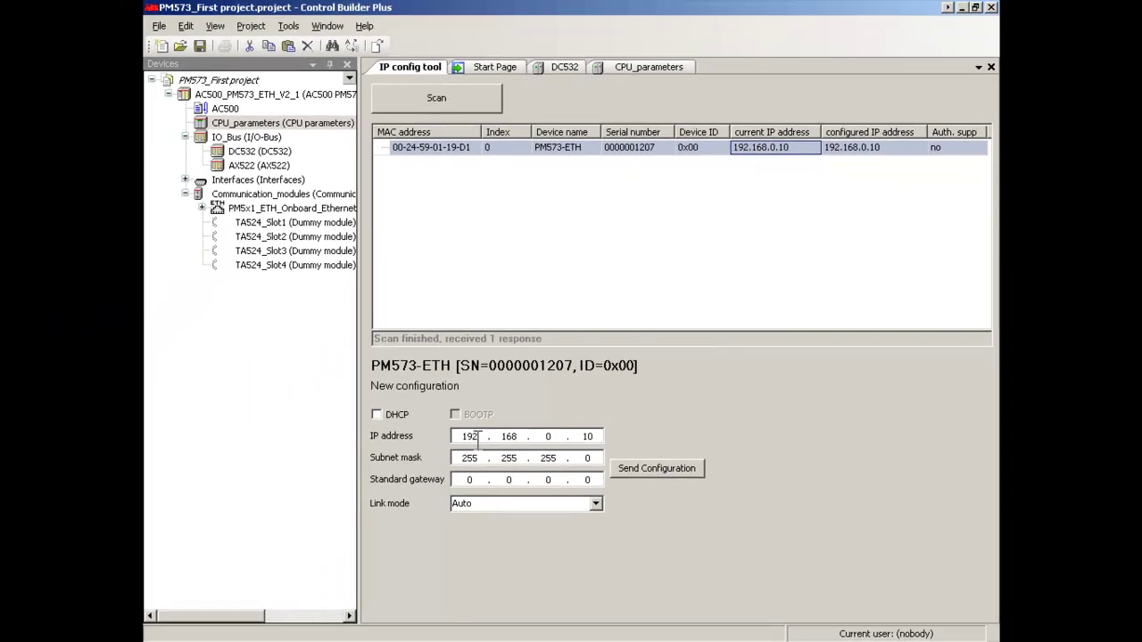
left_click(475, 437)
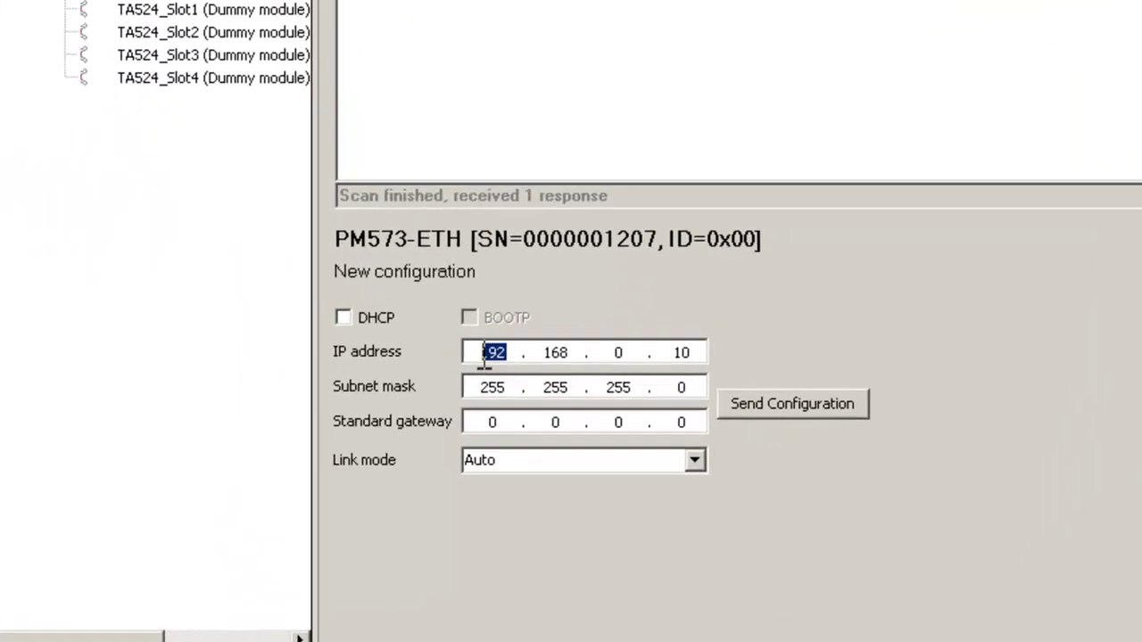
type("10")
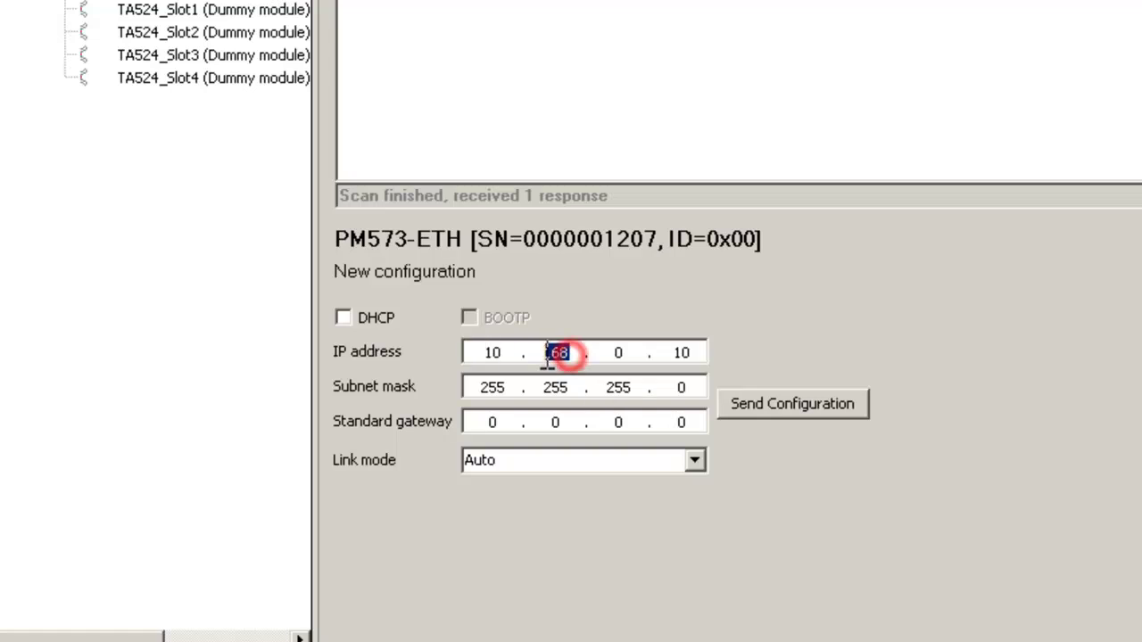
type("10")
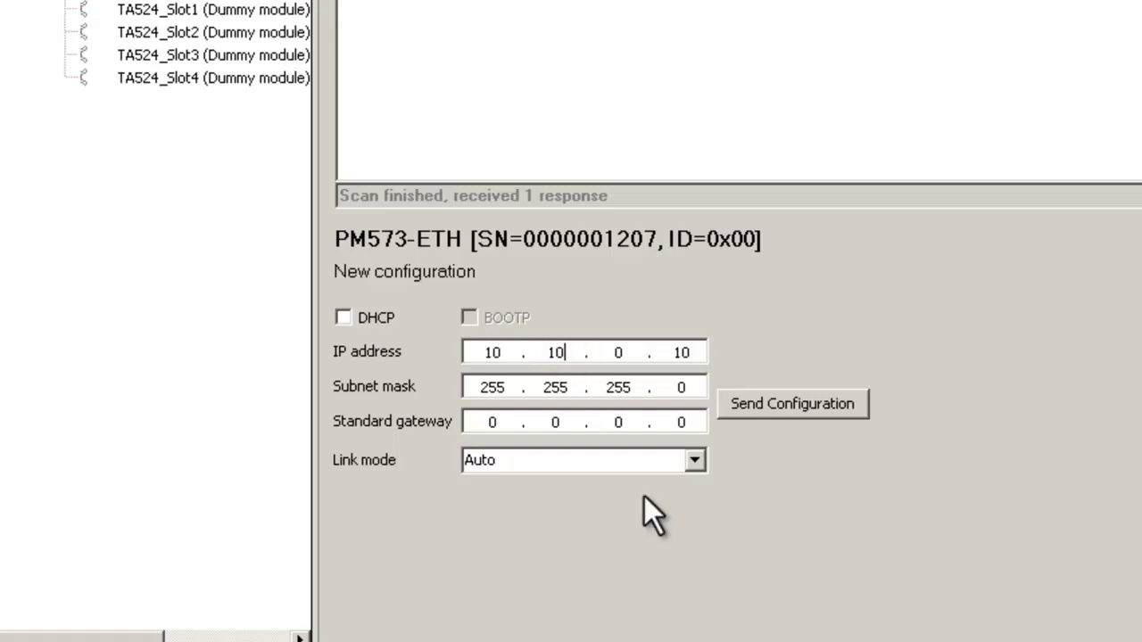
type(".10.91")
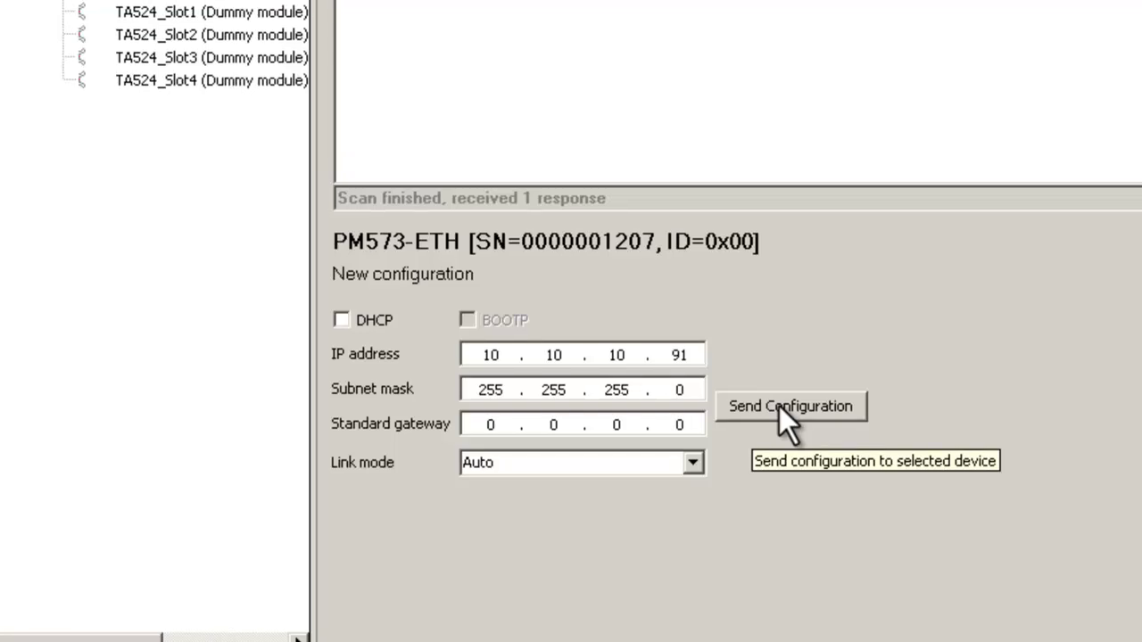
left_click(779, 406)
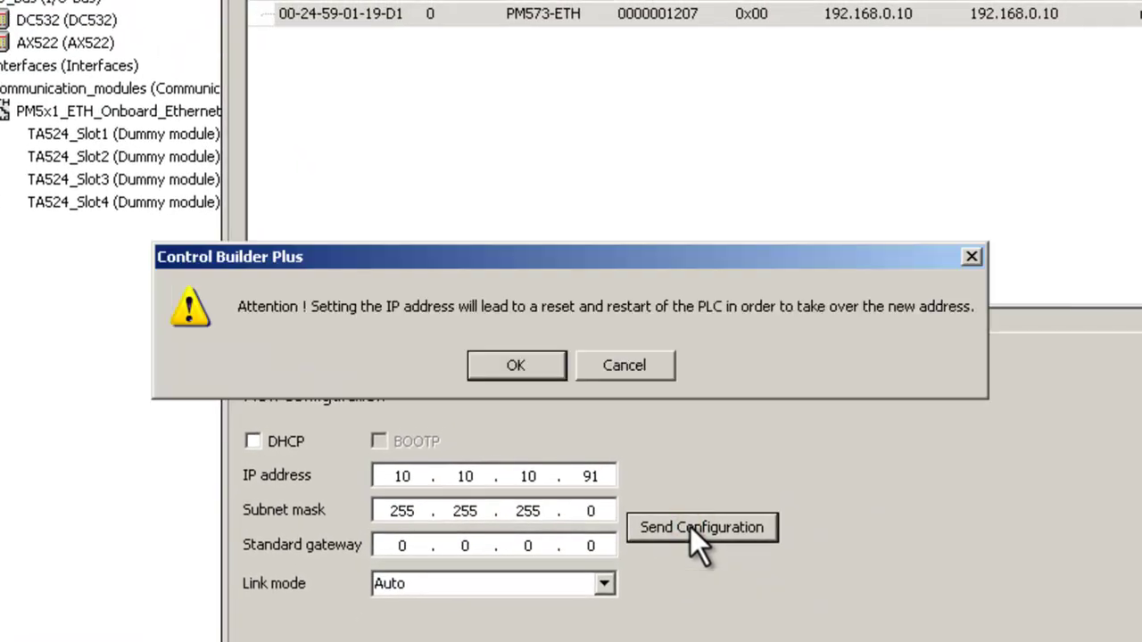
left_click(508, 361)
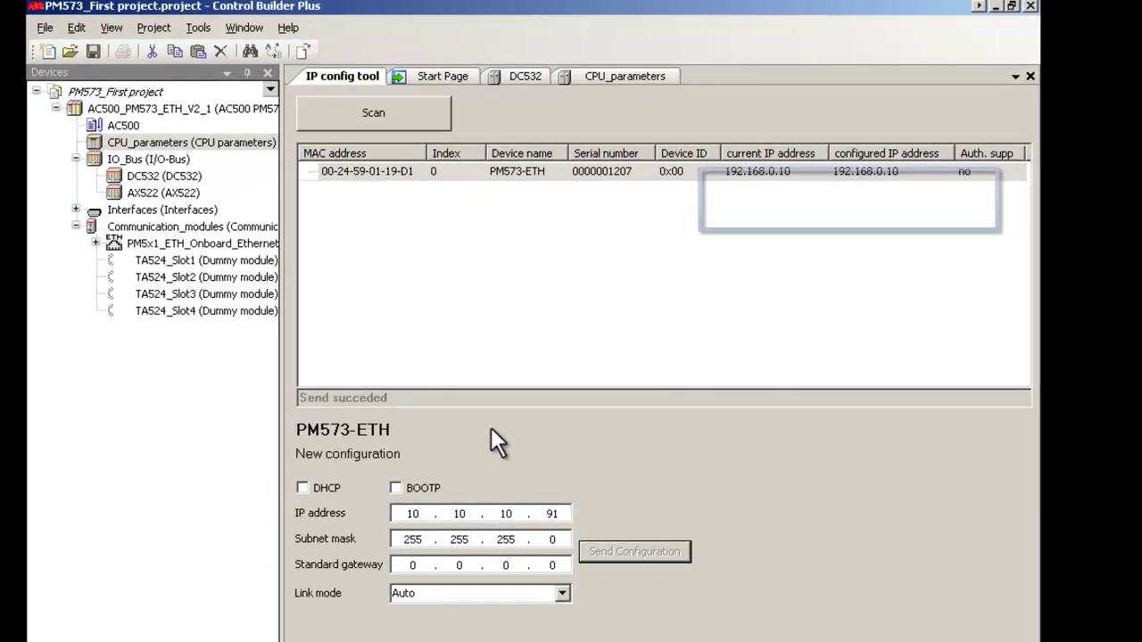
Step: Rescan for the controller, then open Online > Communication Parameters in CoDeSys
left_click(400, 111)
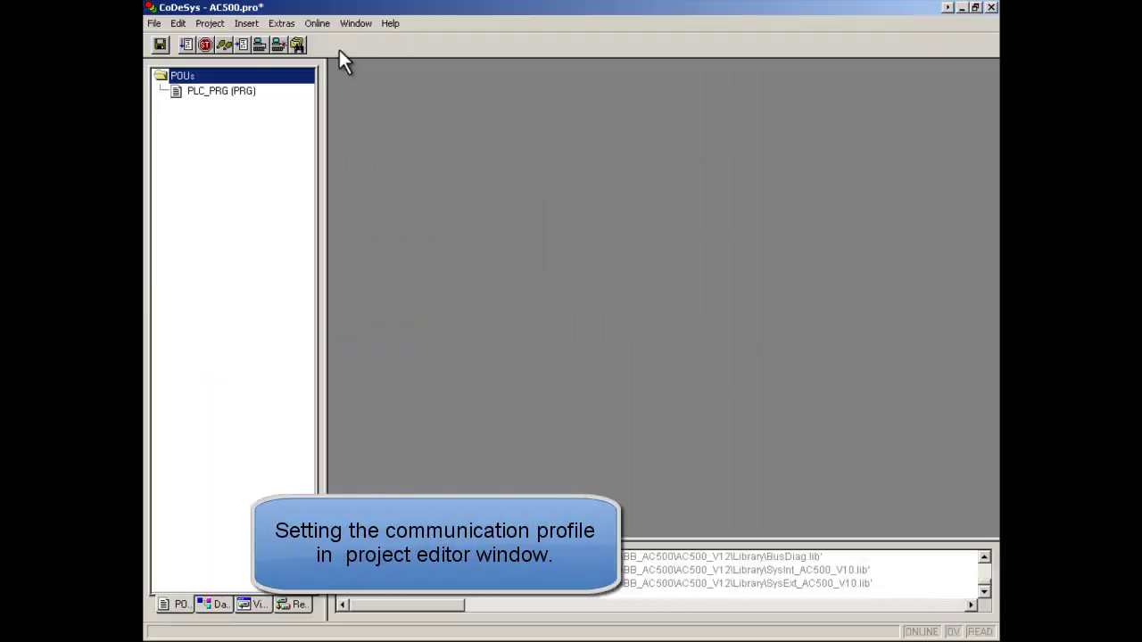
left_click(320, 23)
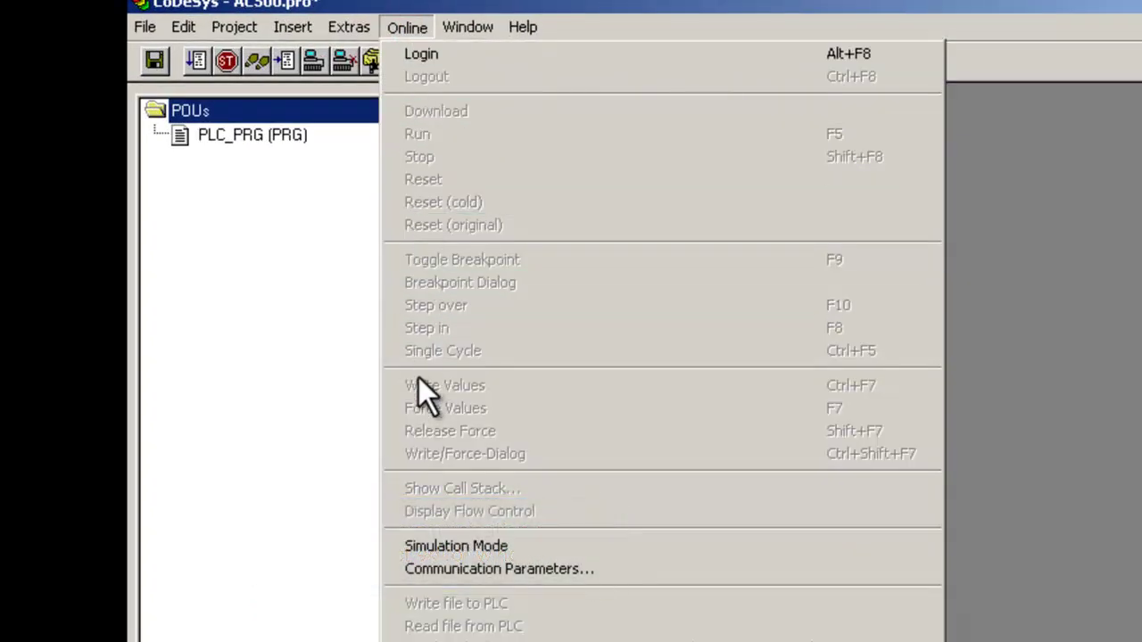
left_click(421, 570)
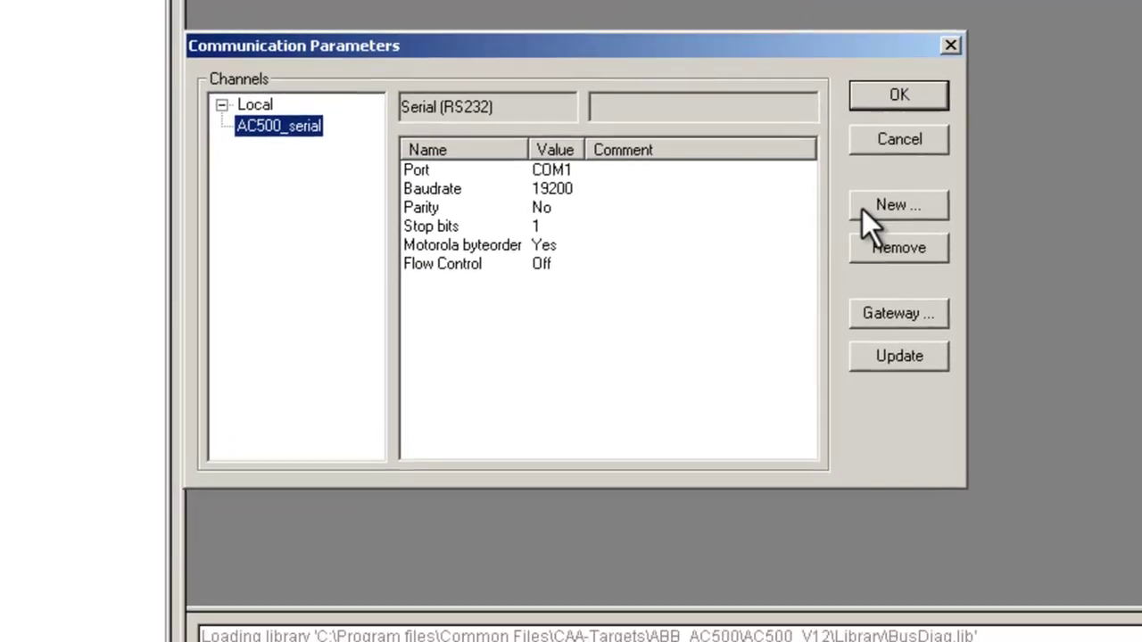
Step: Create a new channel named AC500_TCP/IP using the Tcp/Ip driver
left_click(862, 208)
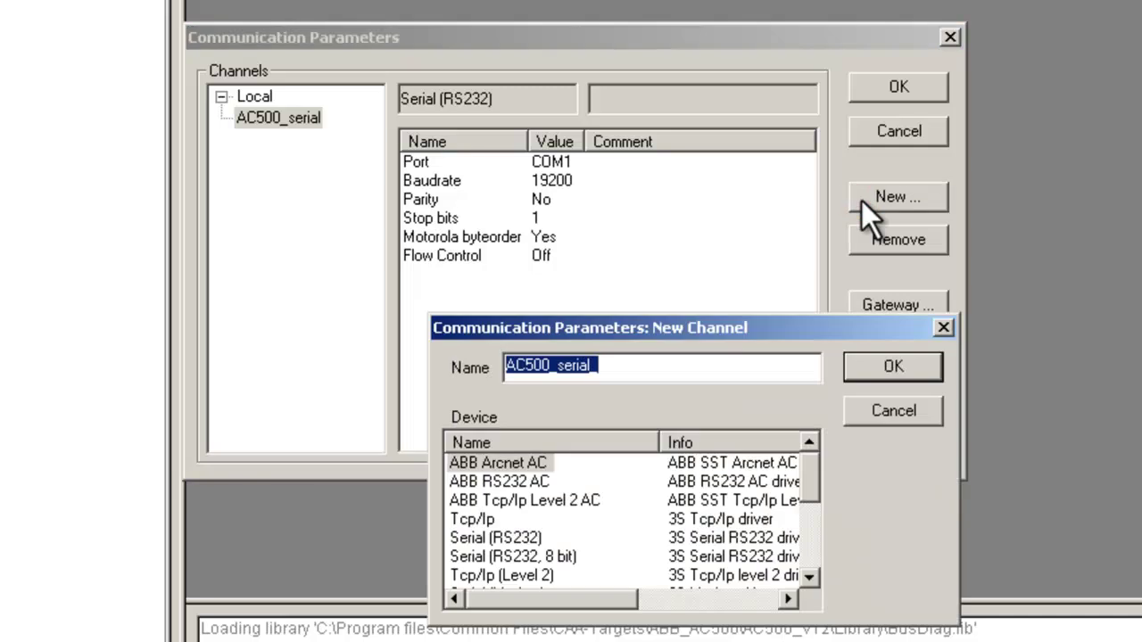
left_click(600, 367)
left_click_drag(600, 367, 559, 367)
type("TC")
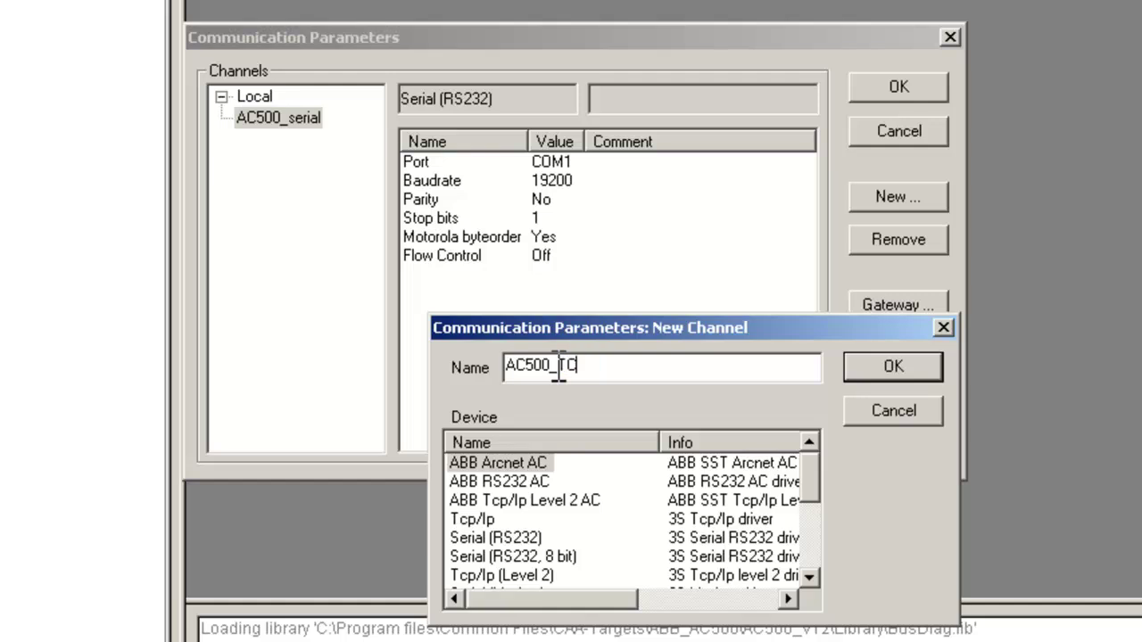
type("P/IP")
left_click(472, 519)
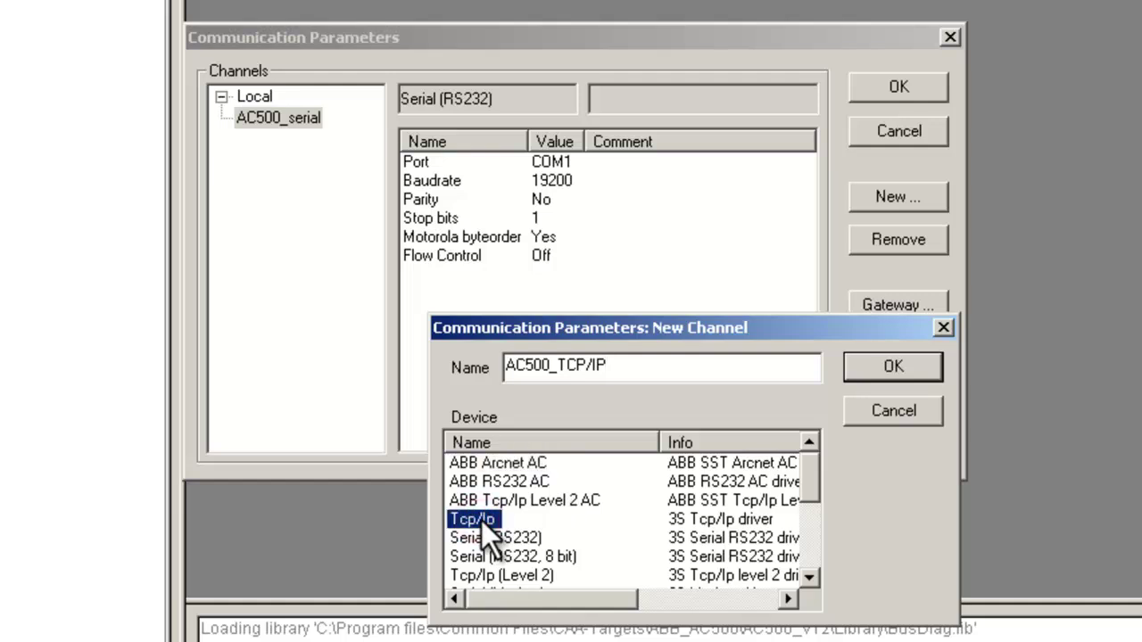
left_click(867, 372)
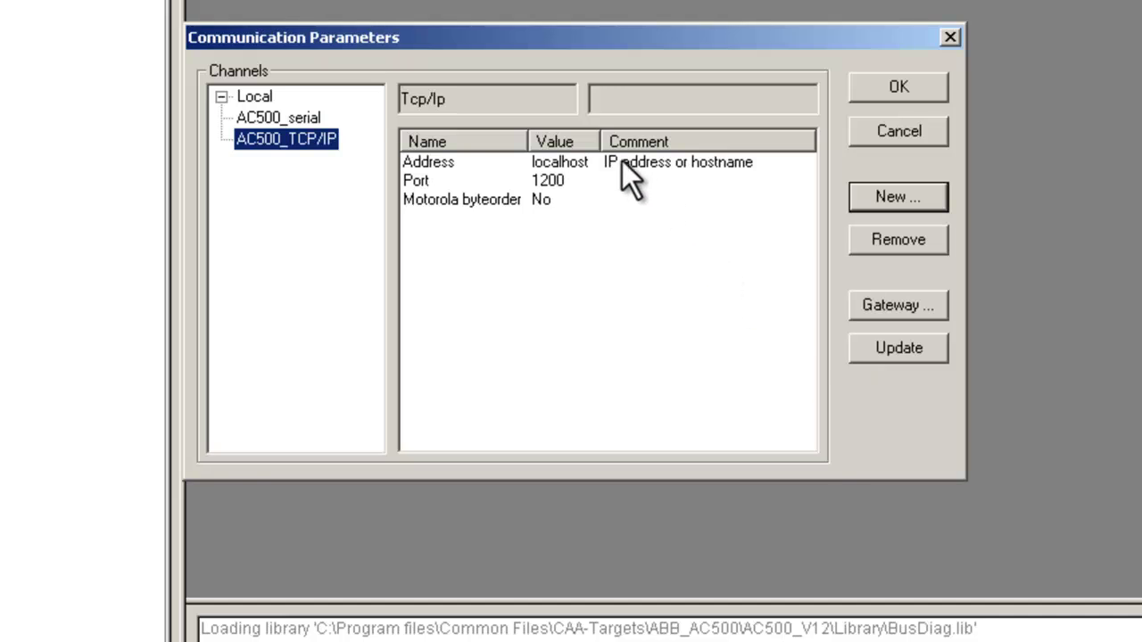
Step: Change the AC500_TCP/IP channel address from localhost to 10.10.10.91
left_click_drag(596, 141, 662, 142)
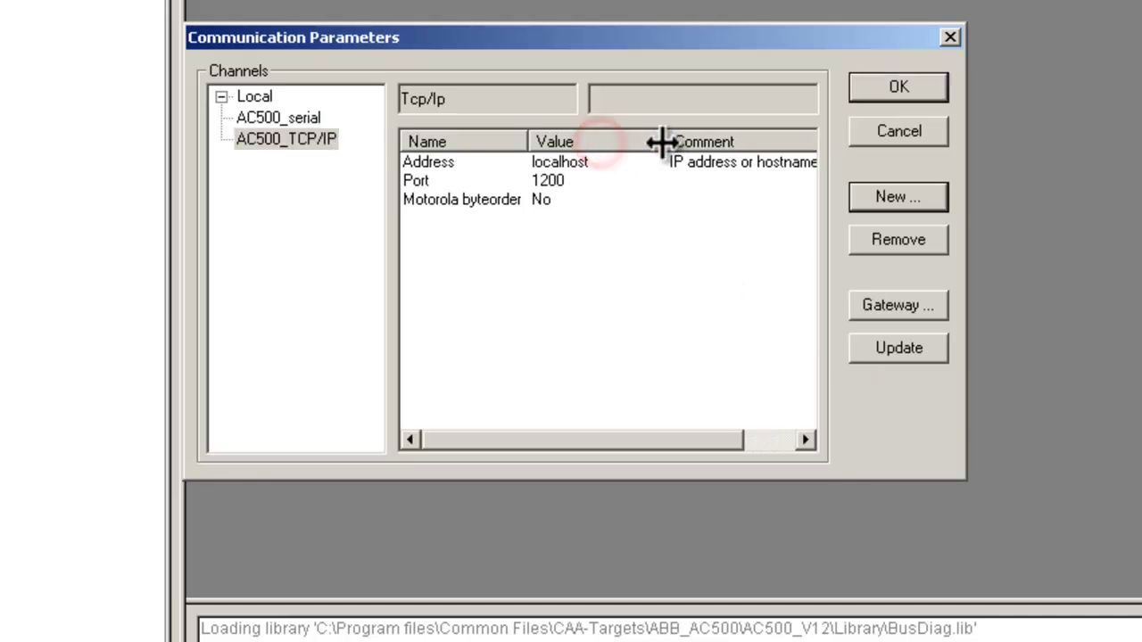
left_click(592, 162)
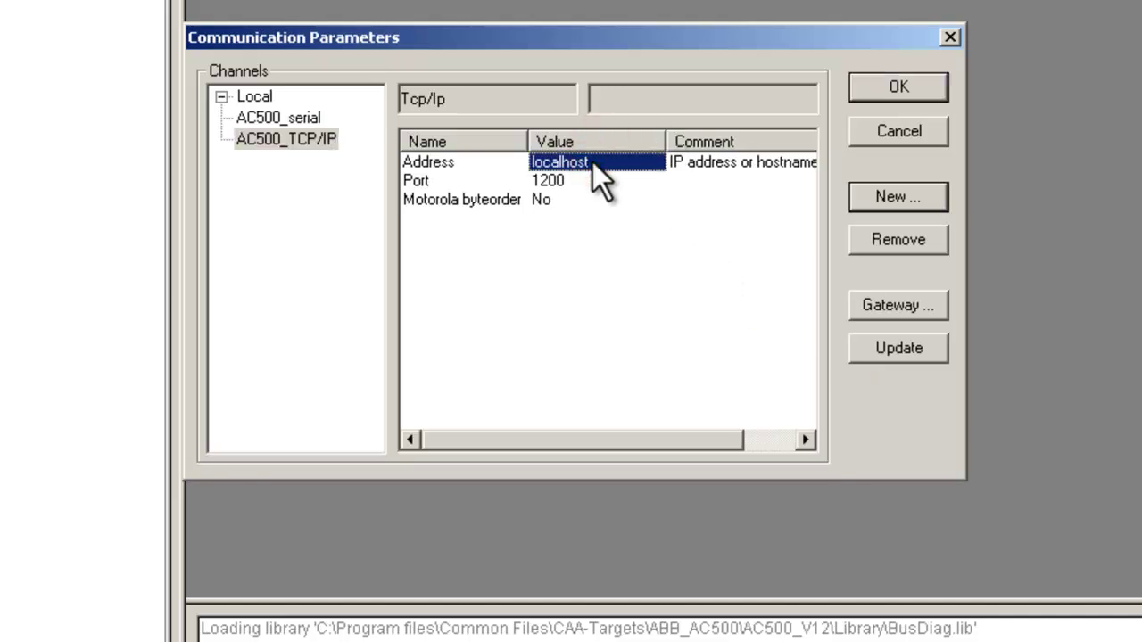
left_click(592, 162)
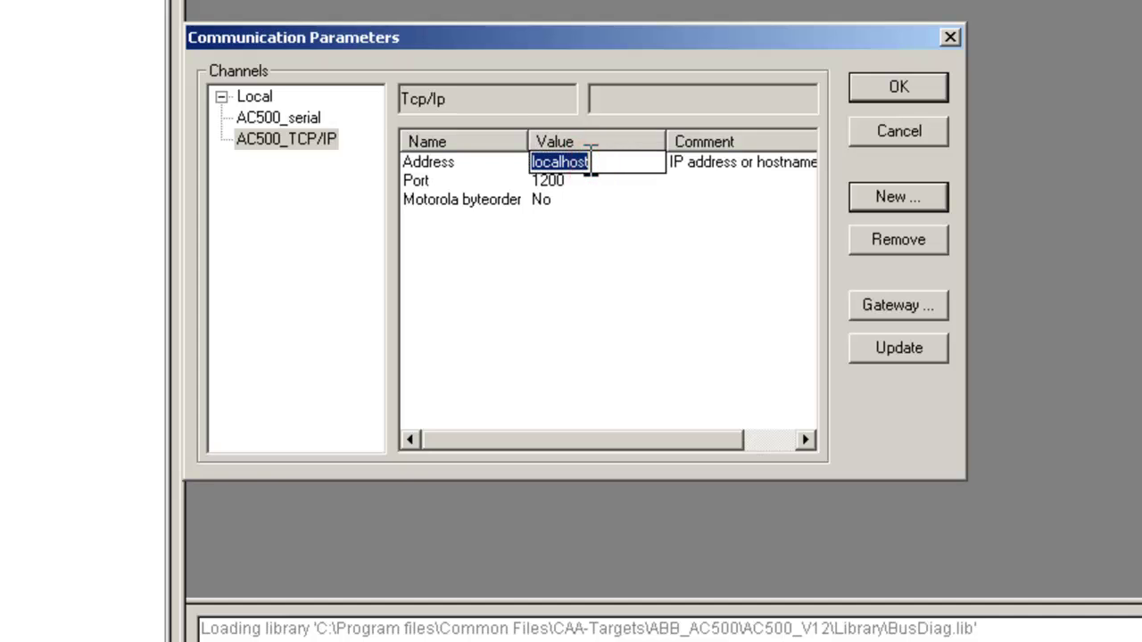
type("10")
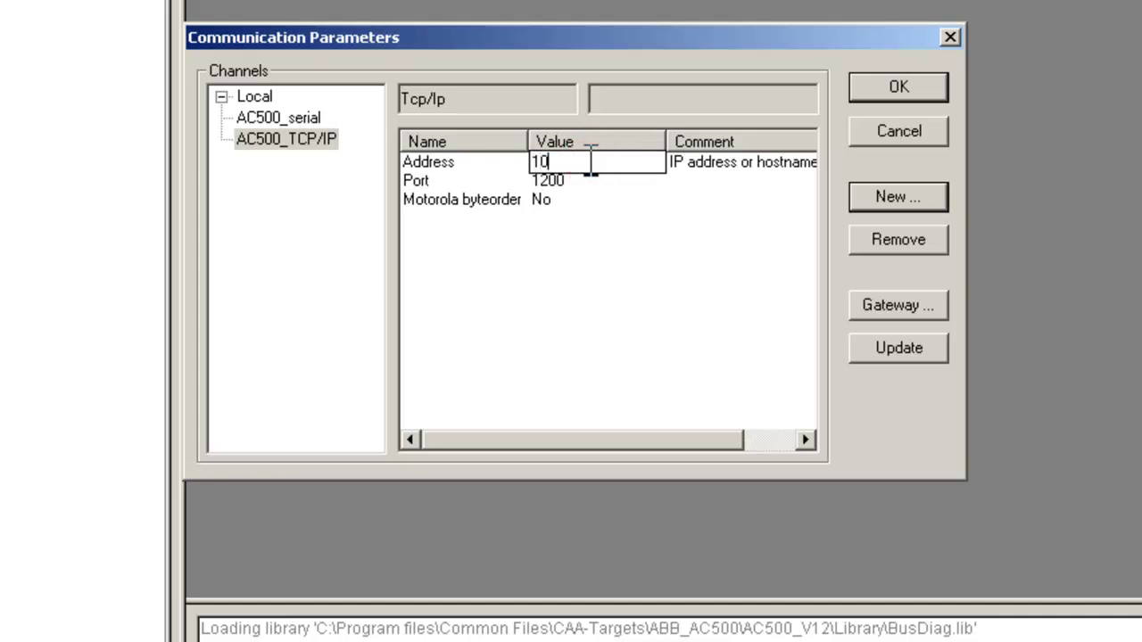
type(".10.10.91")
left_click(661, 186)
Step: Set the port to 1201 and Motorola byte order to Yes, then apply the channel settings
left_click(579, 182)
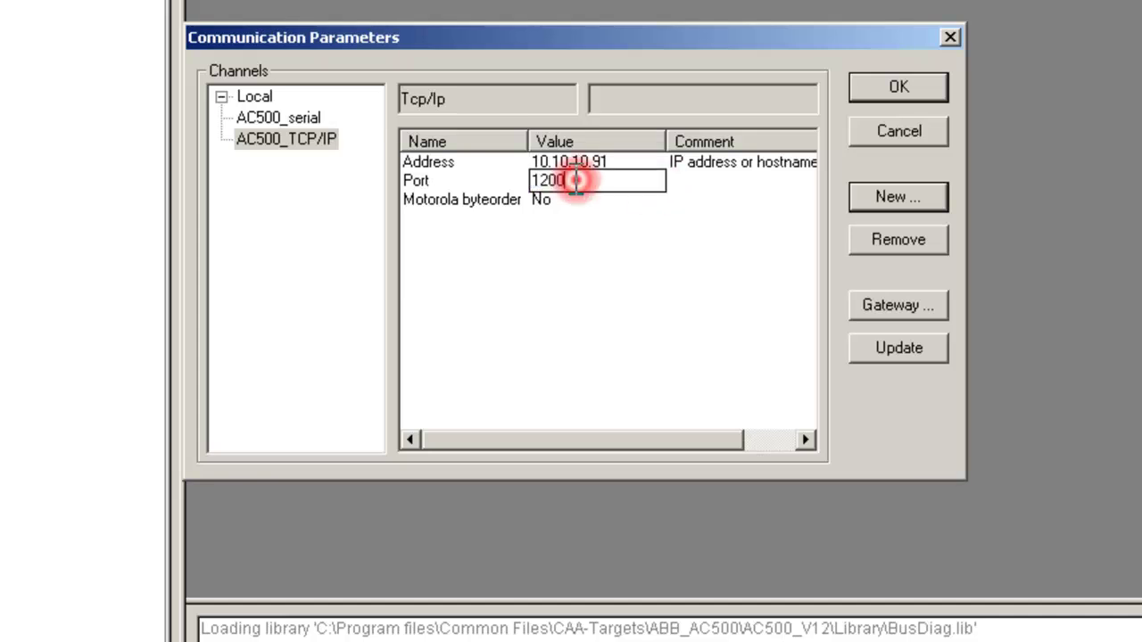
key("BackSpace")
type("1")
left_click(565, 206)
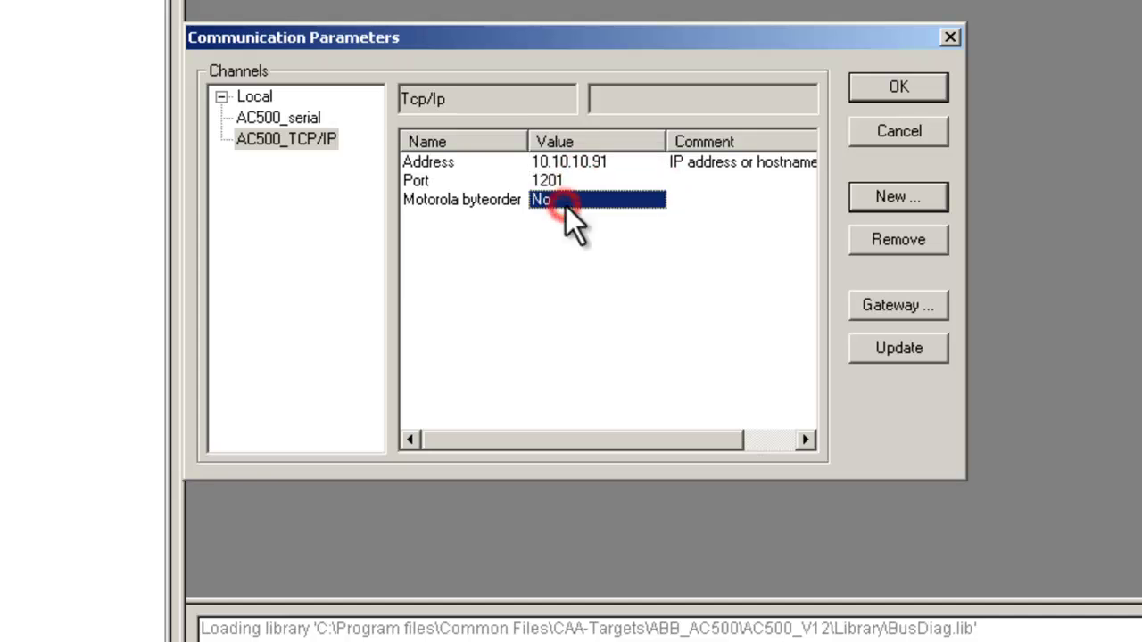
double_click(566, 199)
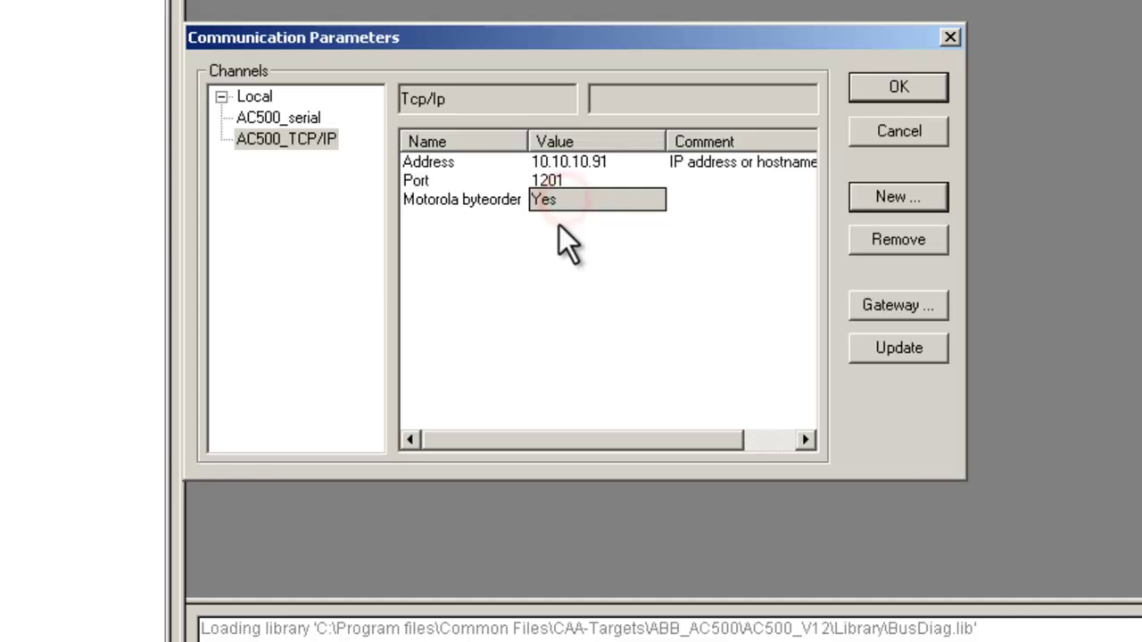
left_click(556, 237)
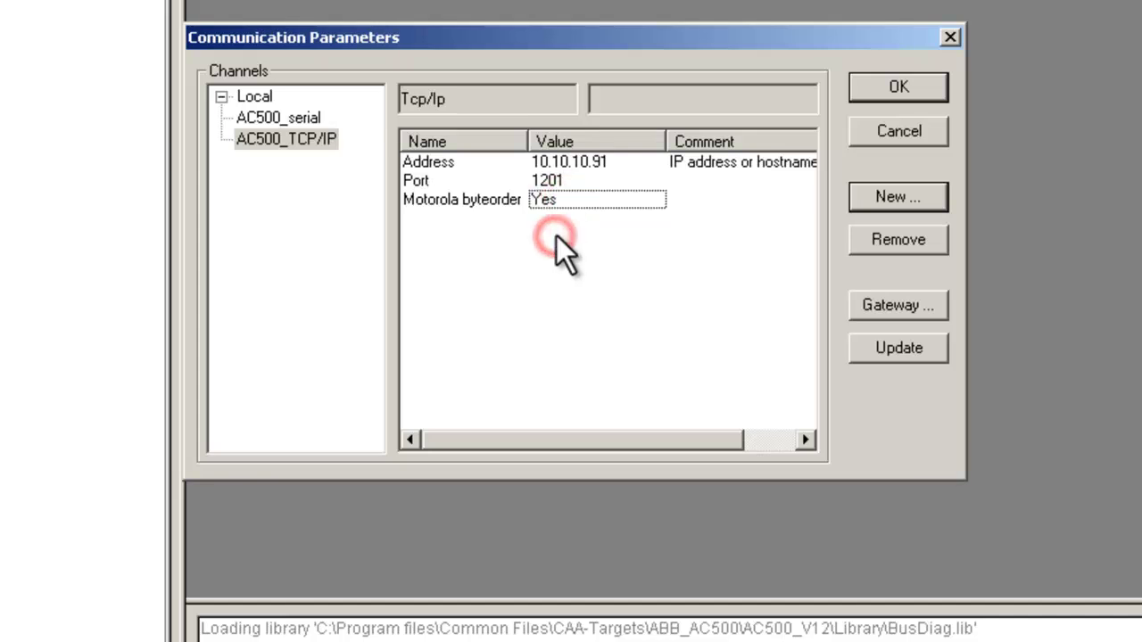
left_click(865, 93)
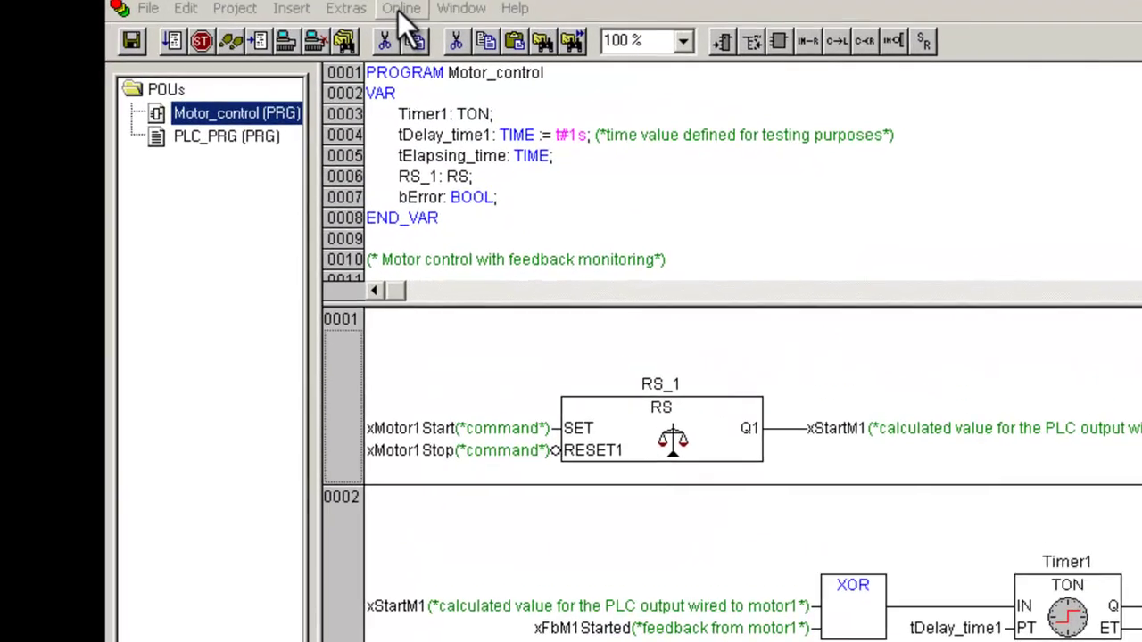
Step: Reopen Communication Parameters and confirm the AC500_TCP/IP channel with OK
left_click(400, 9)
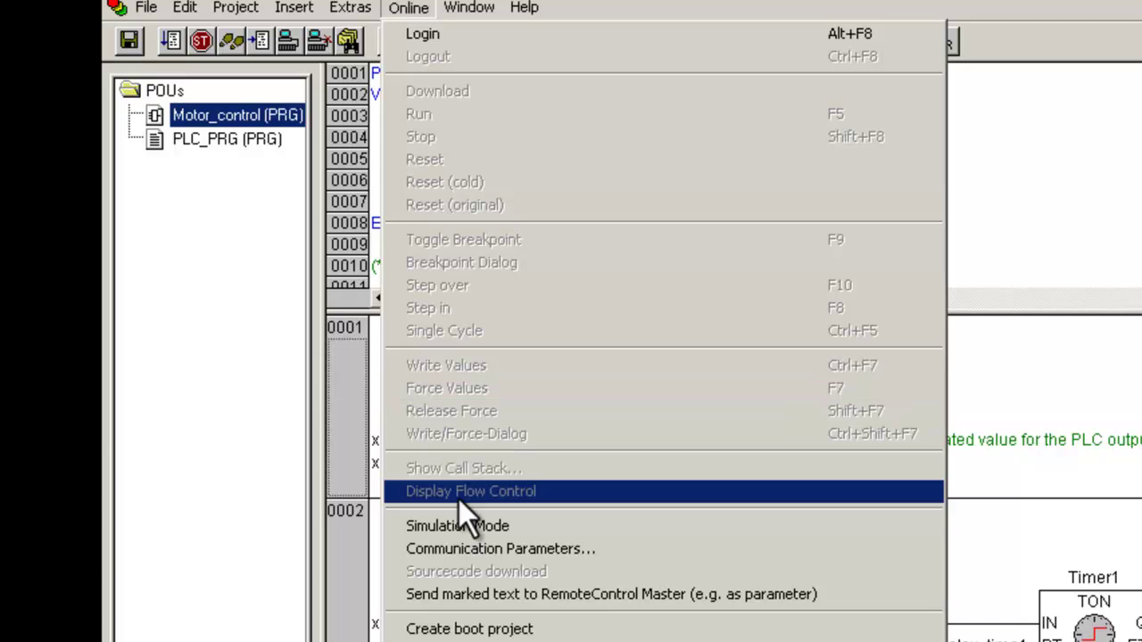
left_click(459, 548)
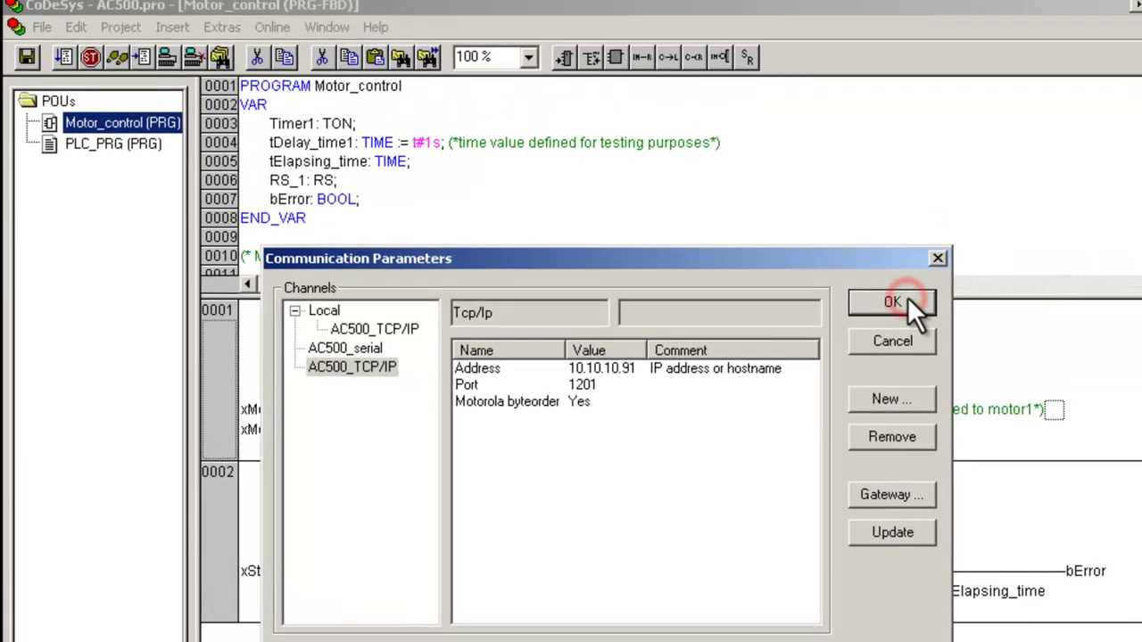
left_click(894, 199)
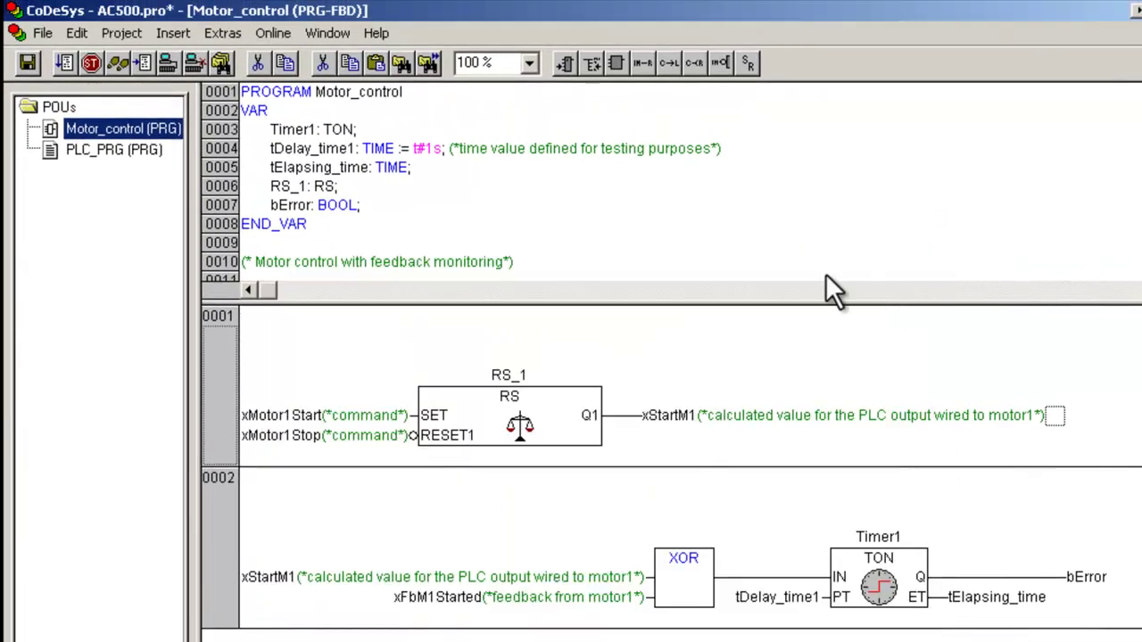
Step: Log in via Online > Login and accept downloading the Motor_control program to the AC500
left_click(276, 34)
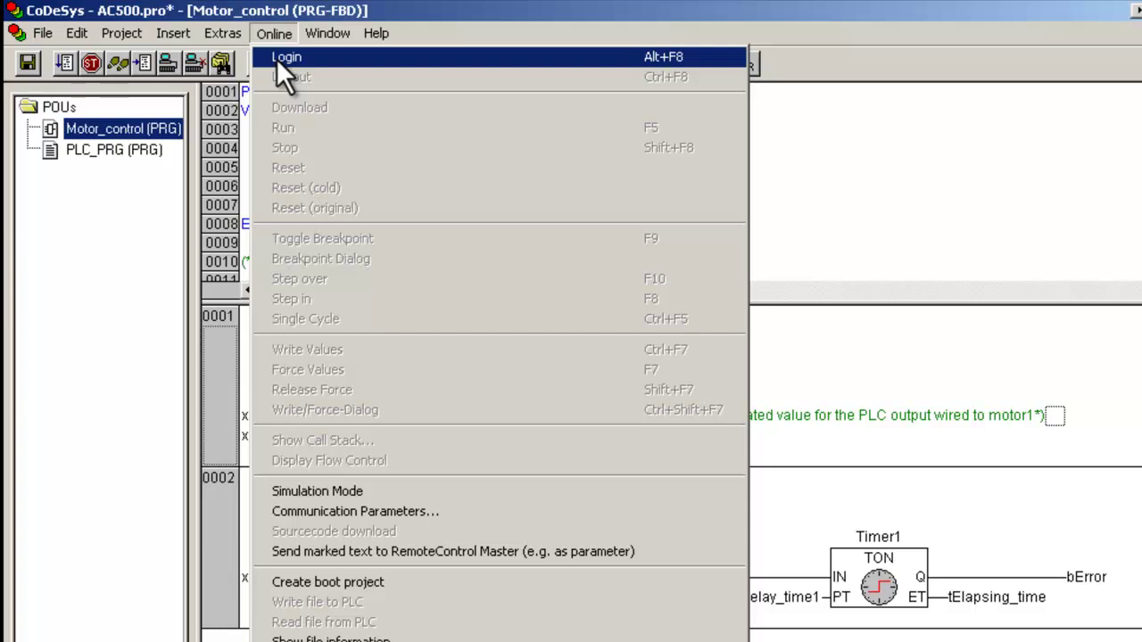
left_click(277, 57)
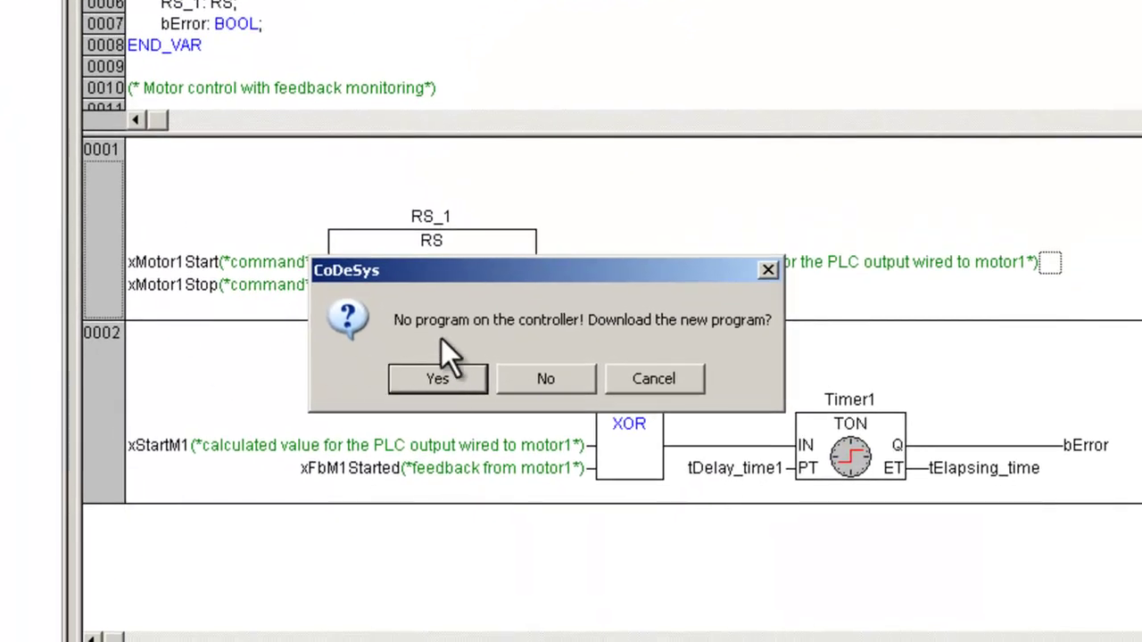
left_click(444, 386)
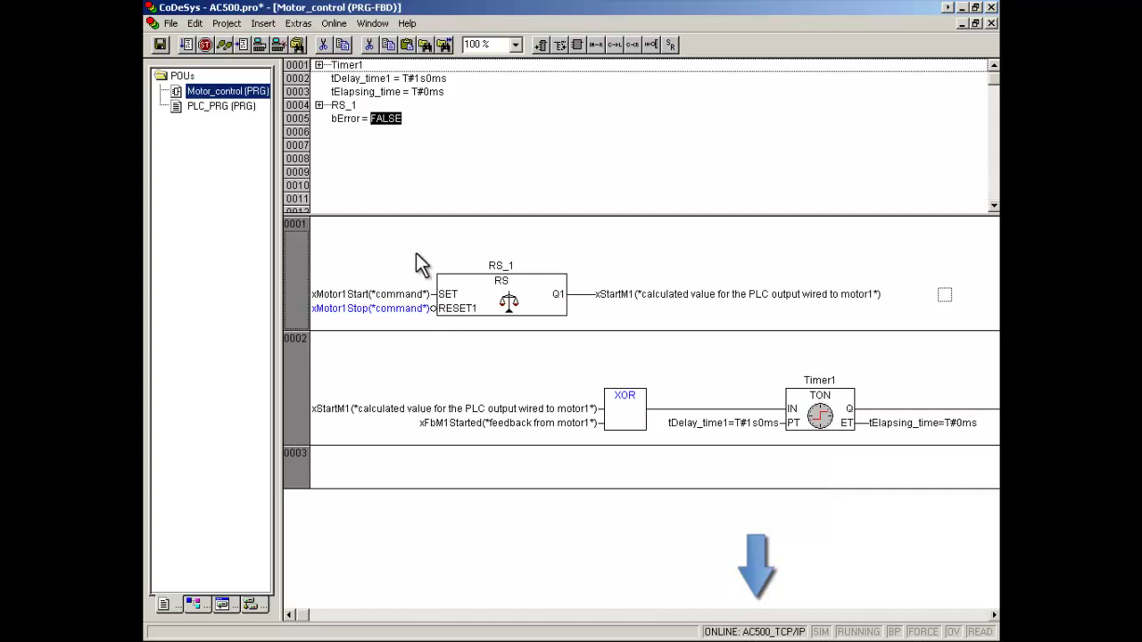
Step: Start the Motor_control program on the AC500 with Online > Run
left_click(333, 24)
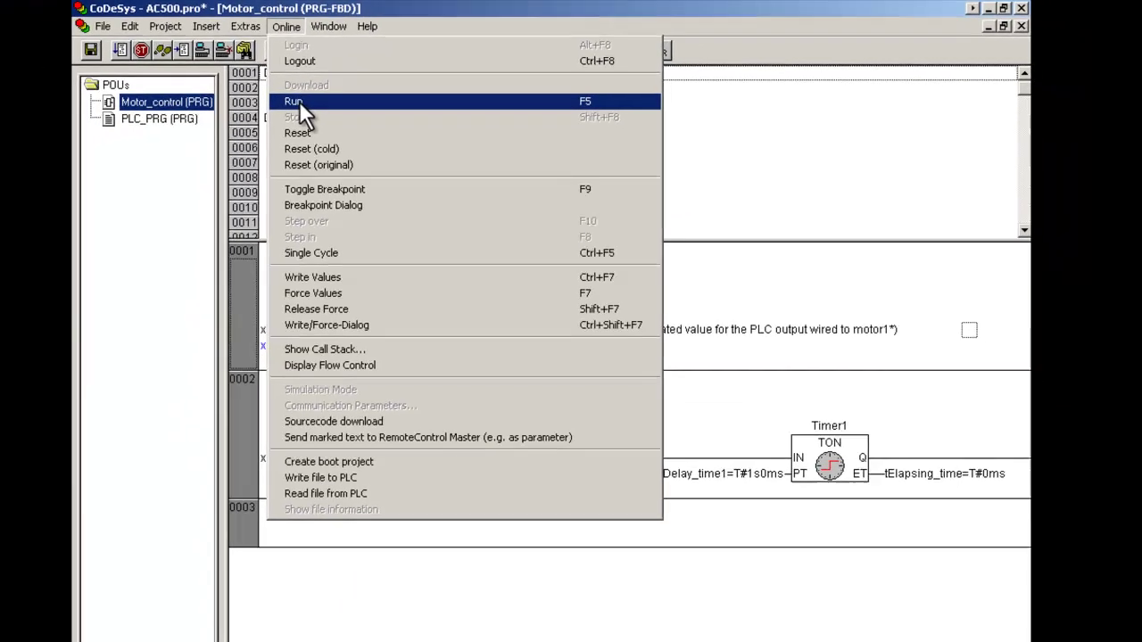
left_click(214, 117)
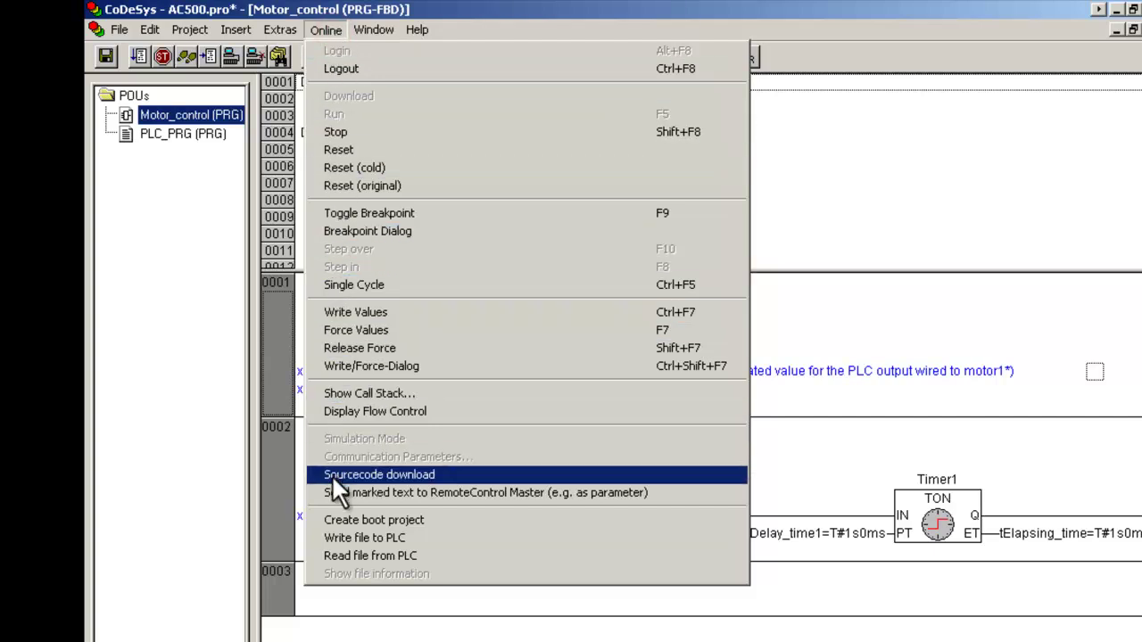
Step: Create the Motor_control boot project on the AC500 and log out to offline editing
left_click(331, 517)
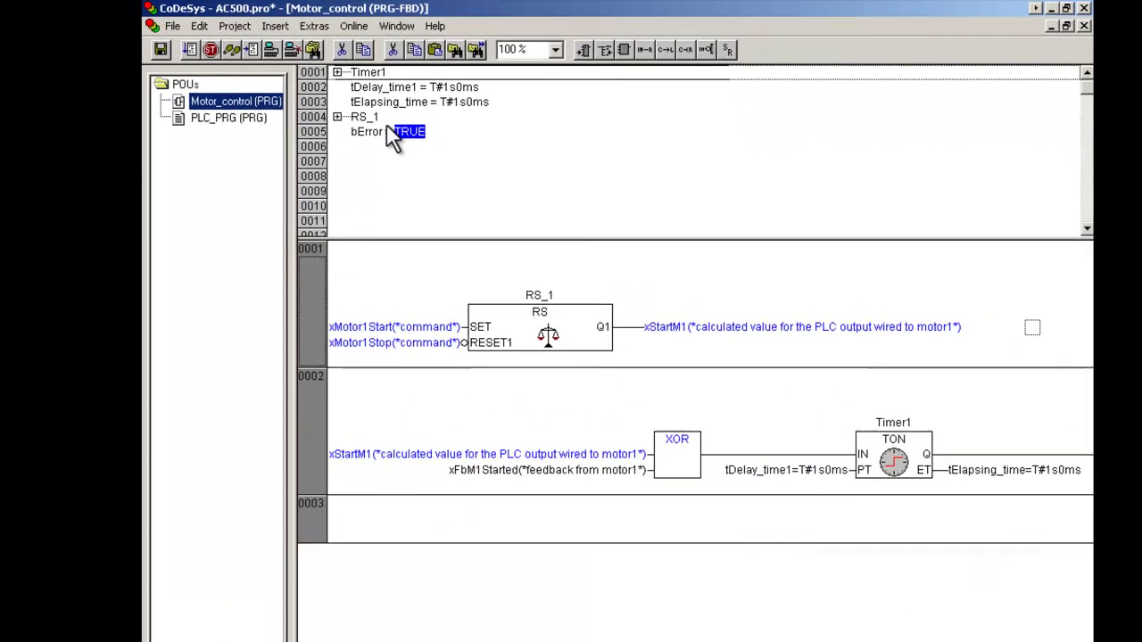
left_click(366, 25)
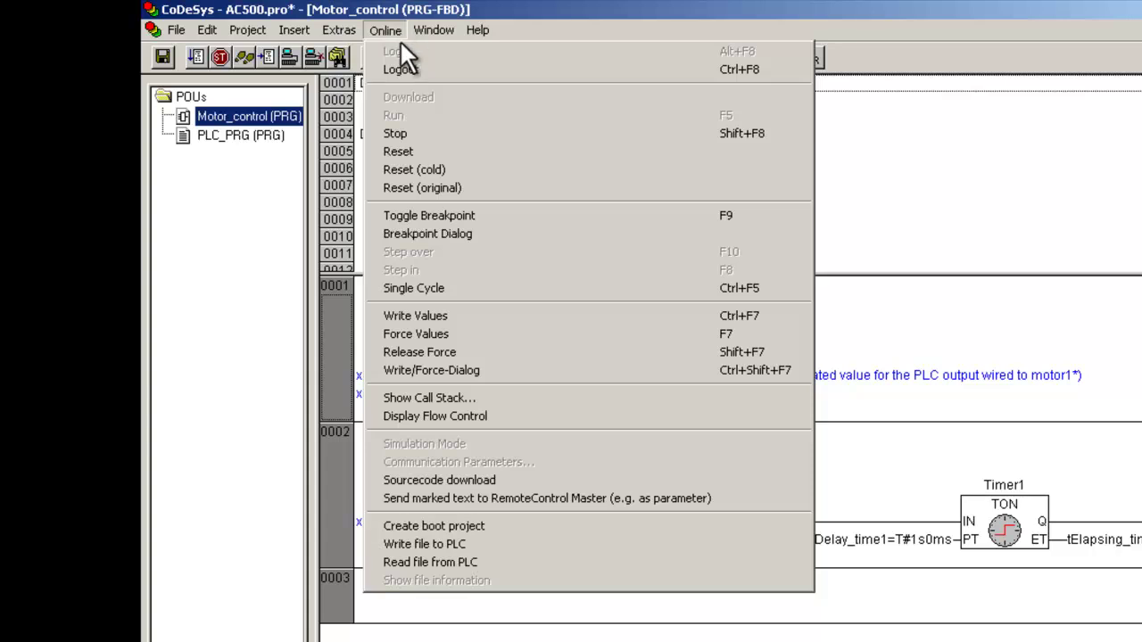
left_click(400, 69)
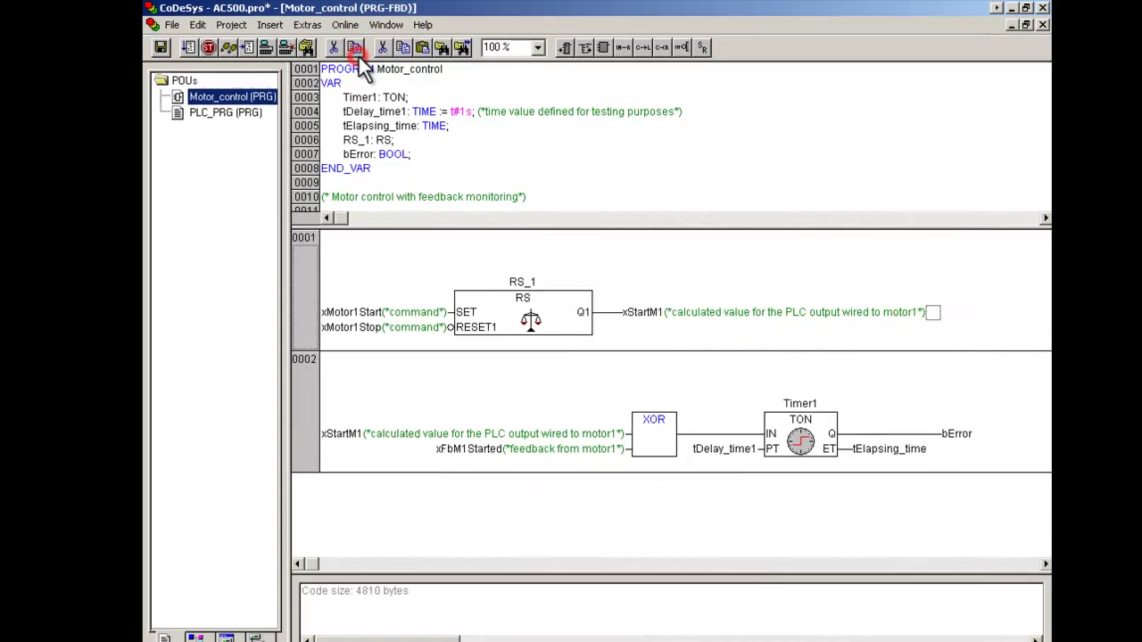